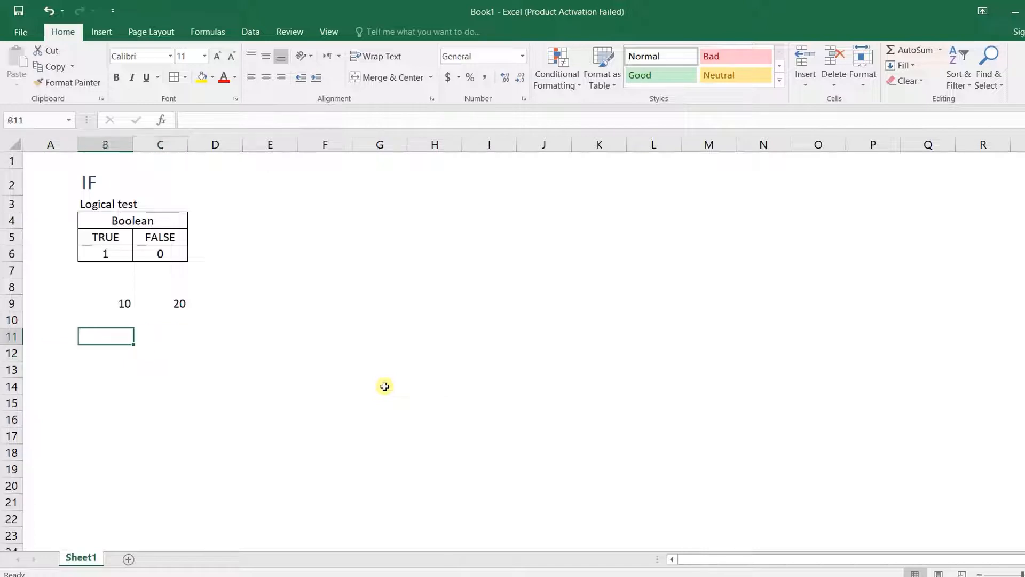
Enter the logical test =B9>C9 in cell C11
key("Right")
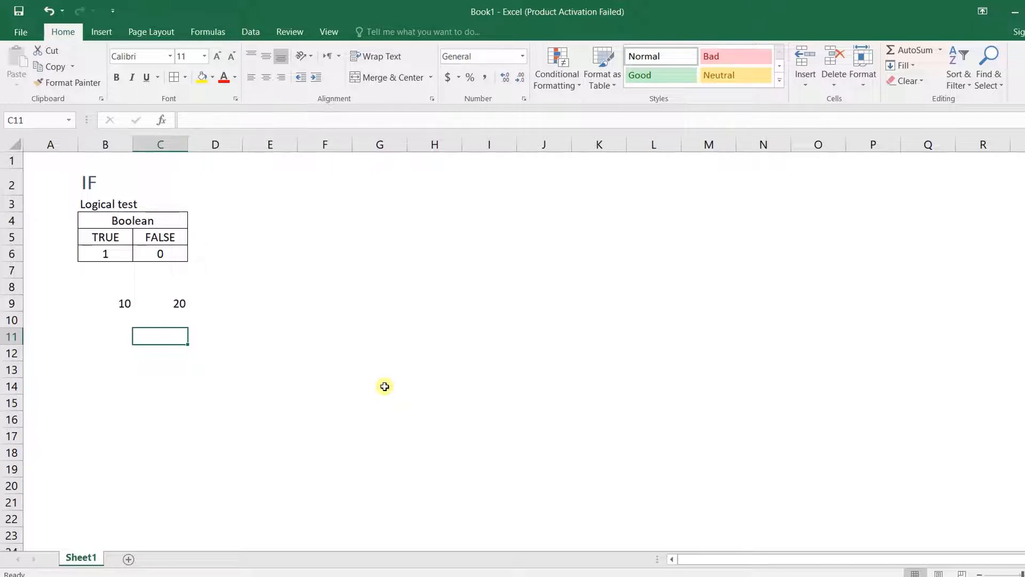
type("=")
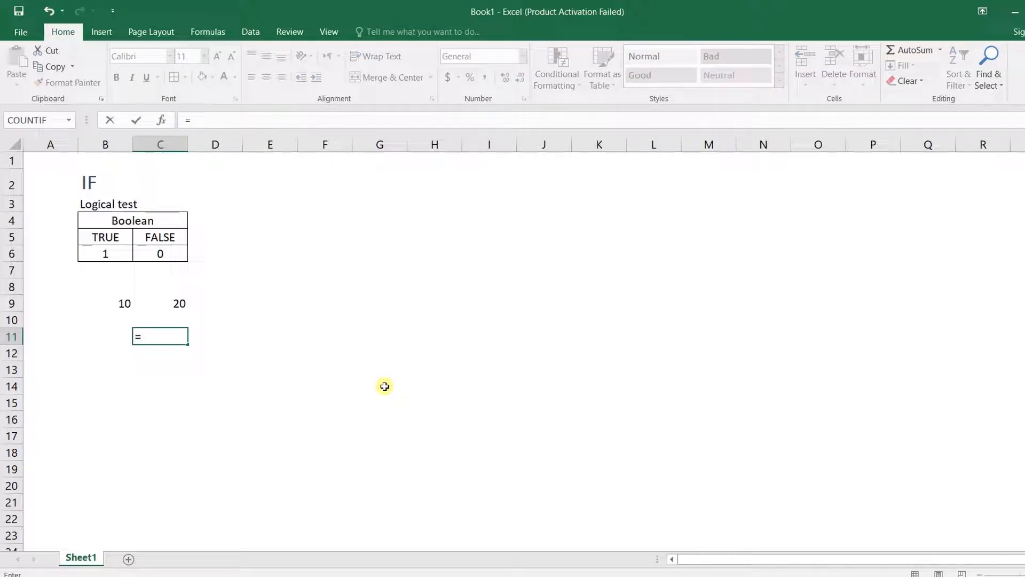
key("Left")
key("Up")
key("Up")
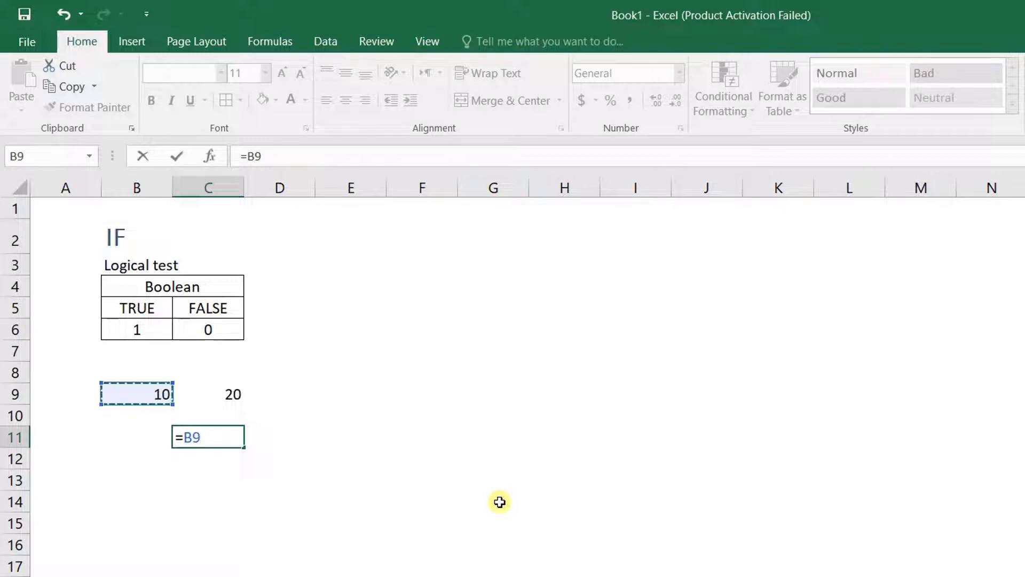
type(">")
key("Up")
key("Up")
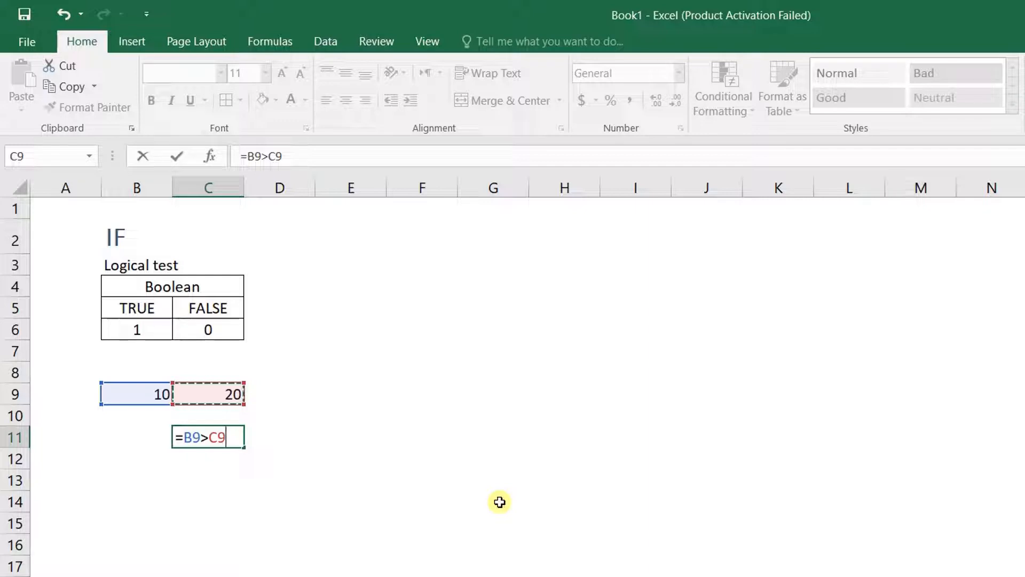
key("Return")
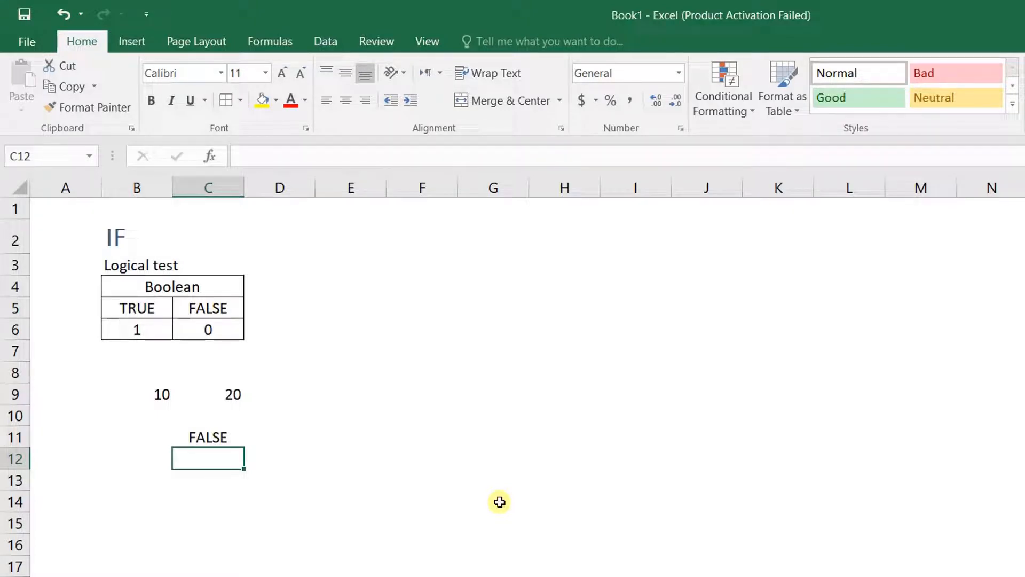
Change the value in cell B9 to 30 to test the comparison formula in C11
key("Up")
key("Up")
key("Down")
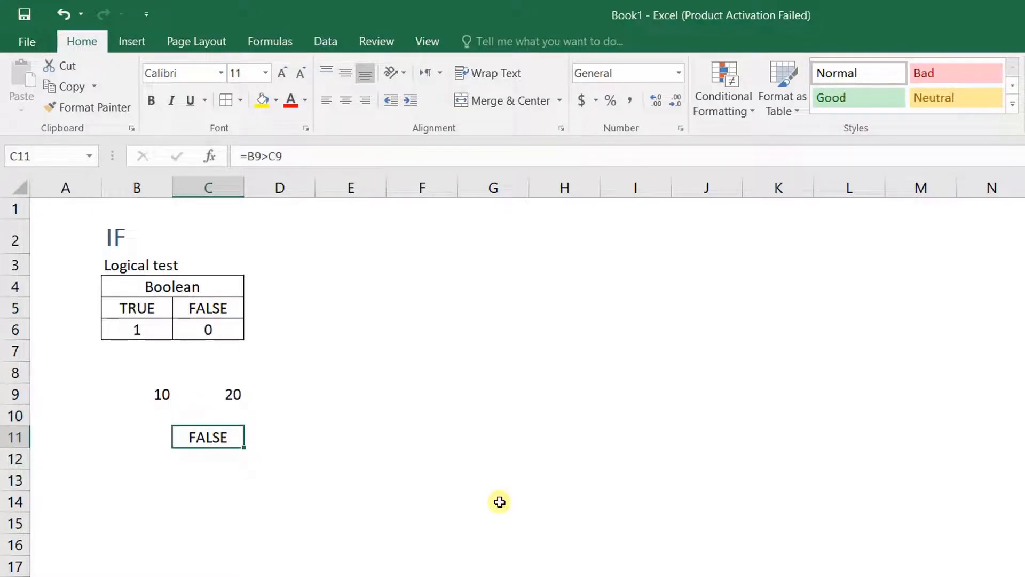
key("Up")
key("Up")
key("Left")
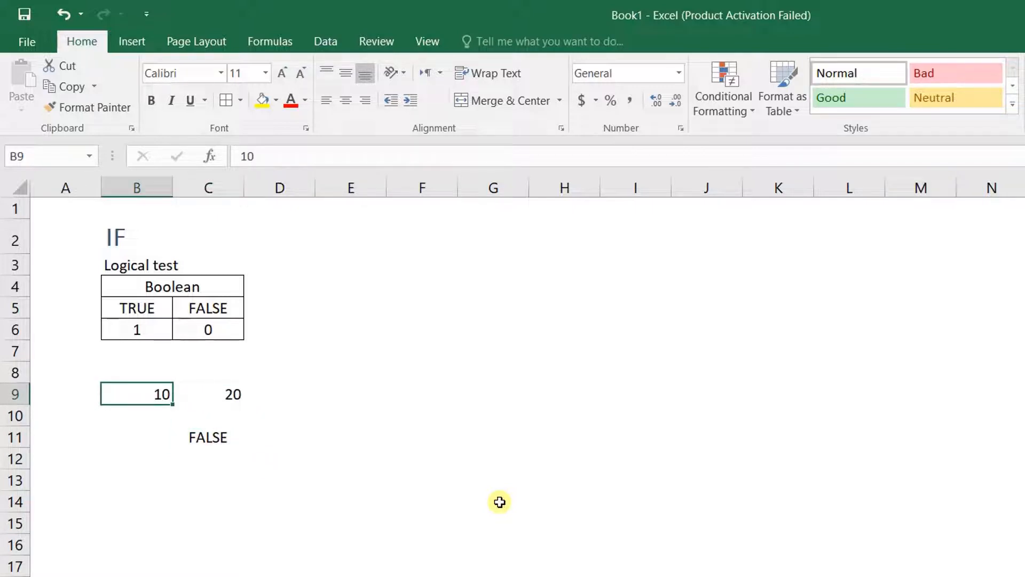
type("30")
key("Return")
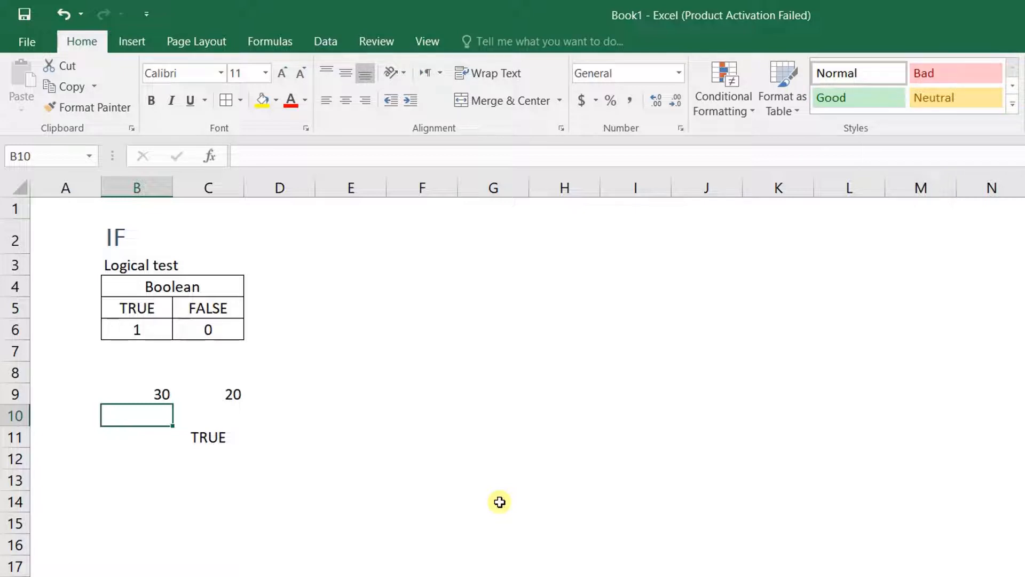
Examine the result of the comparison in C11 against the Boolean TRUE/FALSE table above it
key("Down")
key("Right")
key("Left")
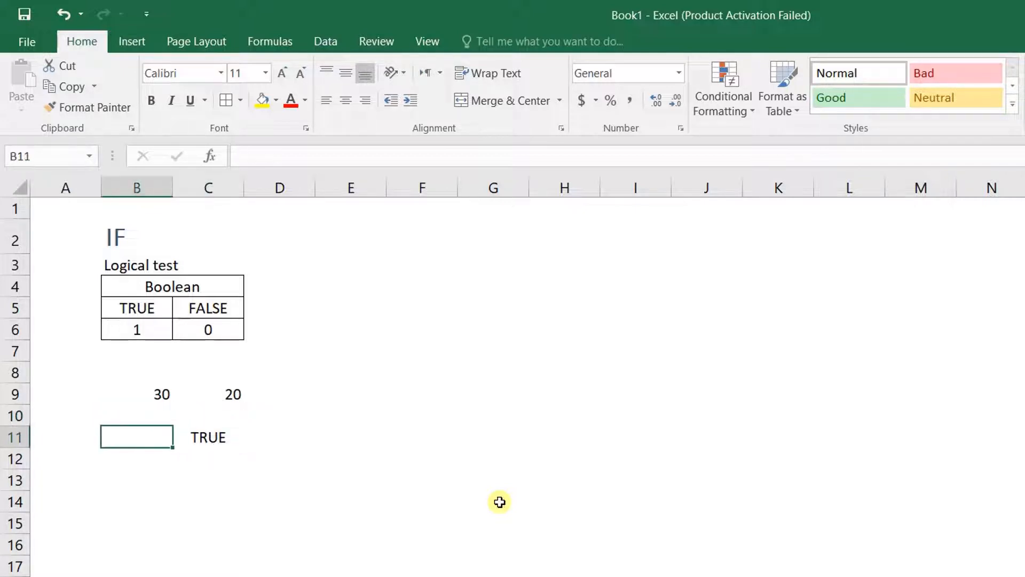
key("Up")
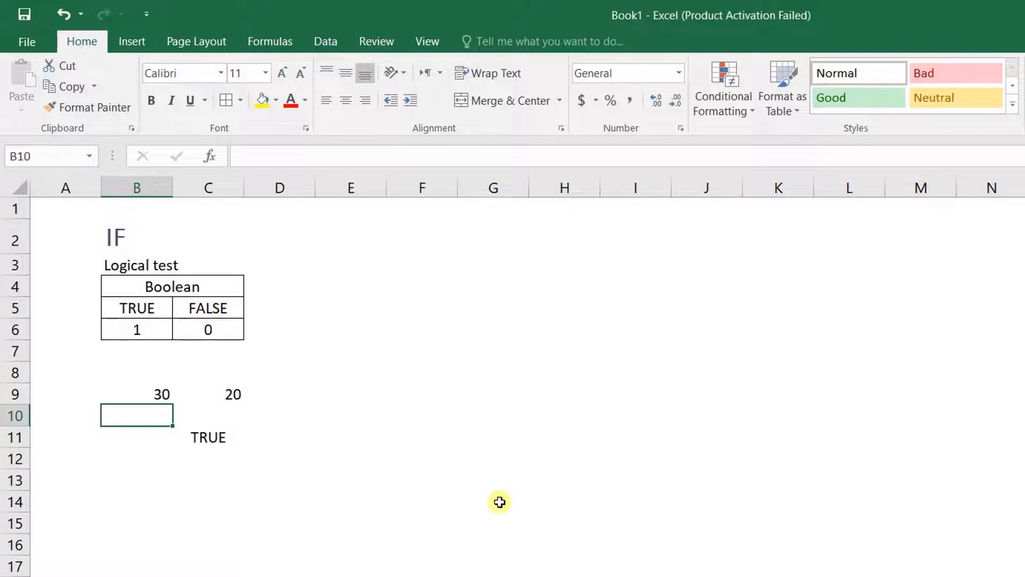
left_click(236, 283)
key("Down")
key("Down")
key("Down")
key("Down")
key("Down")
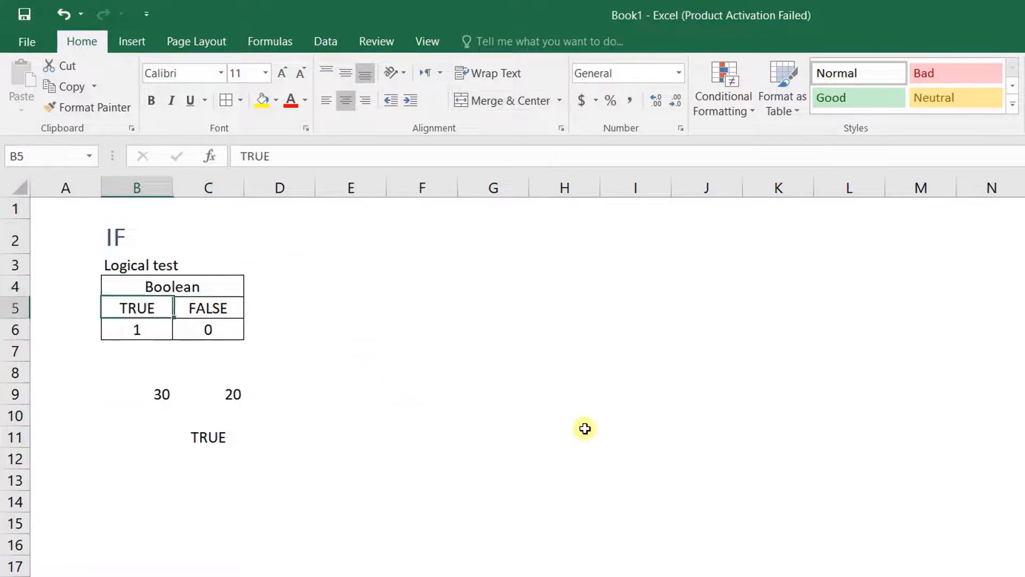
key("Right")
key("Down")
key("Down")
key("Down")
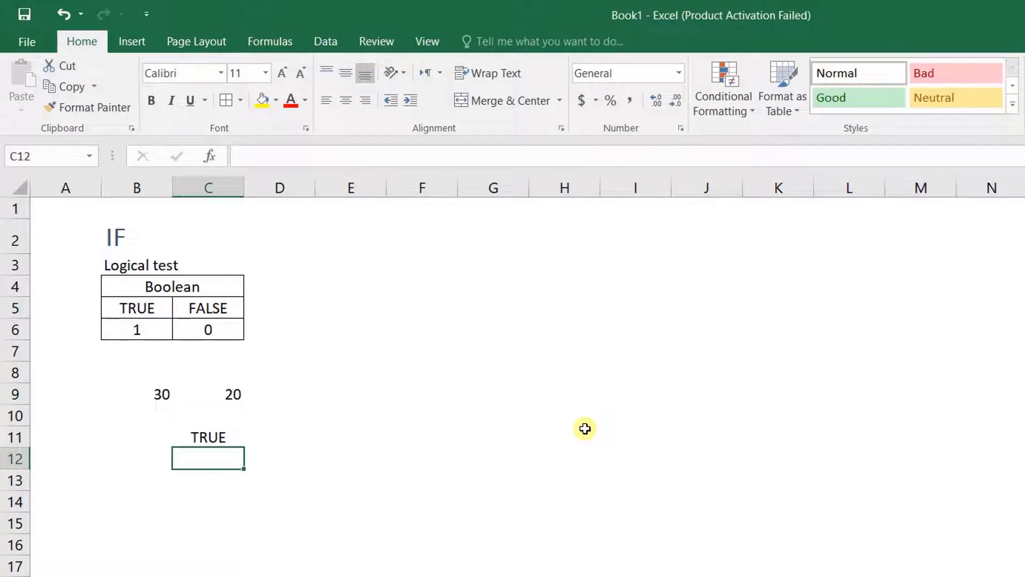
Try to replace the greater-than operator in the C11 formula with a double equals sign, =B9==C9
key("Up")
key("F2")
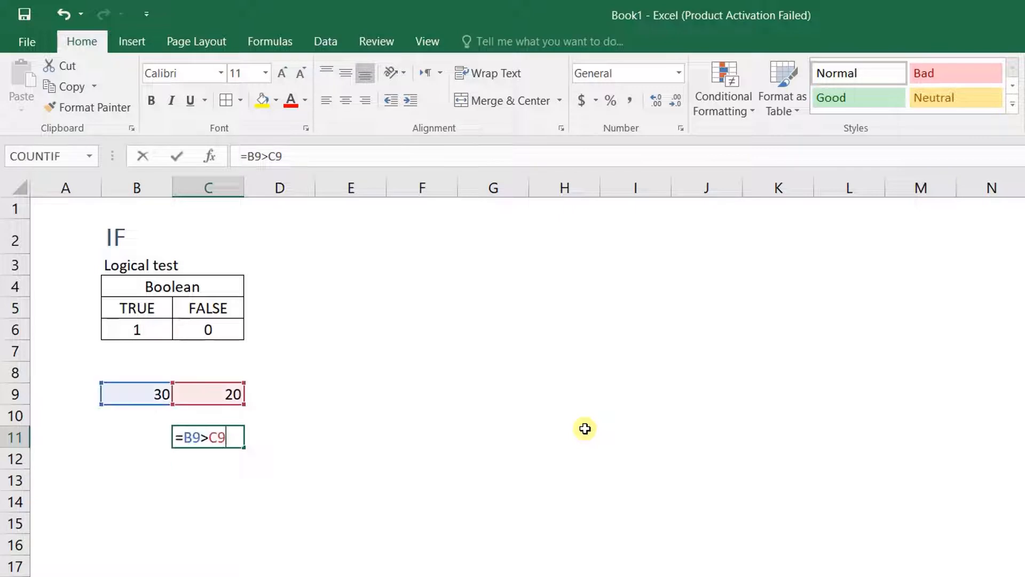
key("Left")
key("Left")
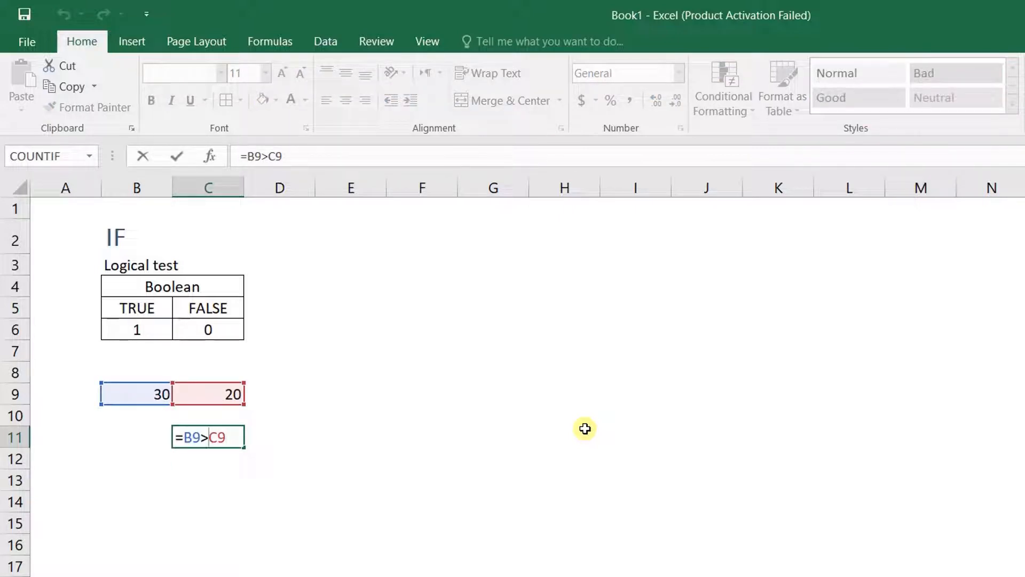
key("BackSpace")
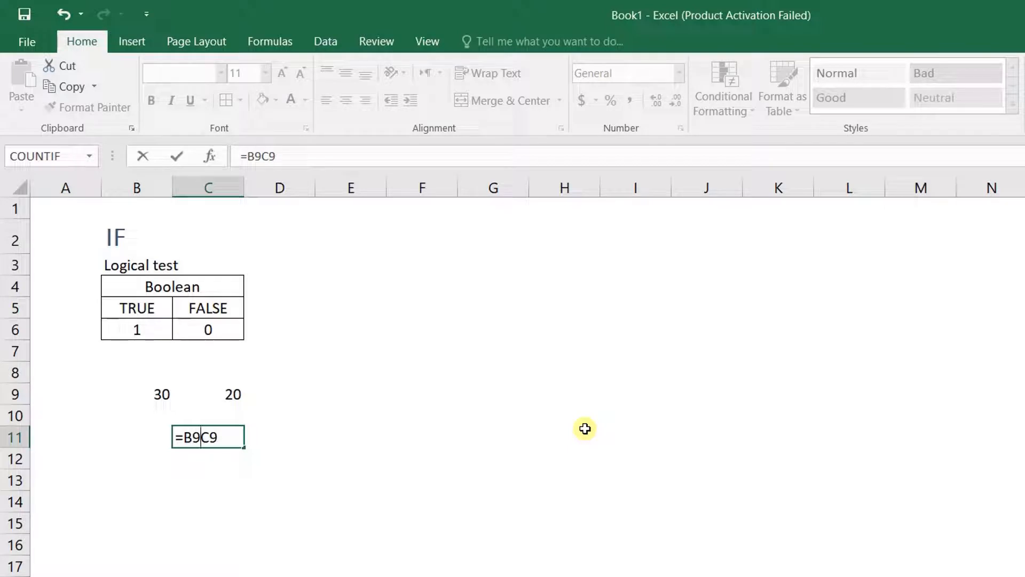
type("=")
key("BackSpace")
type("==")
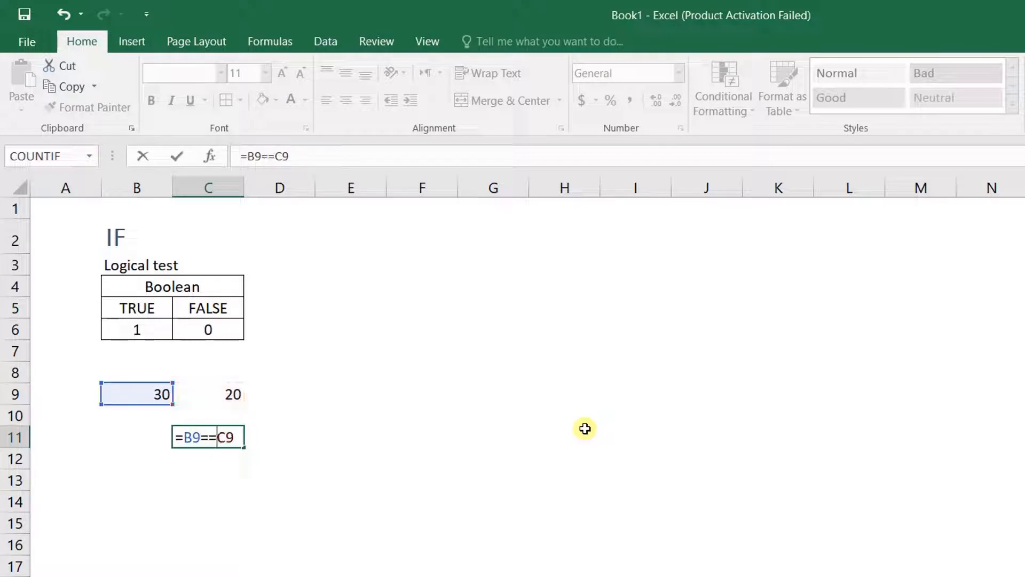
key("Return")
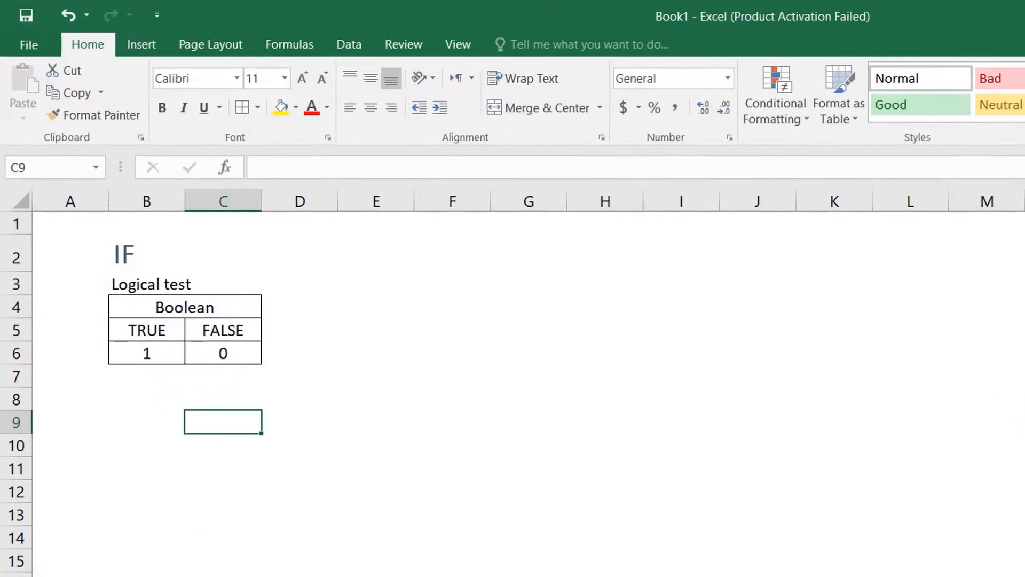
Enter 40 in cell B9 and 33 in cell C9
key("Left")
key("Left")
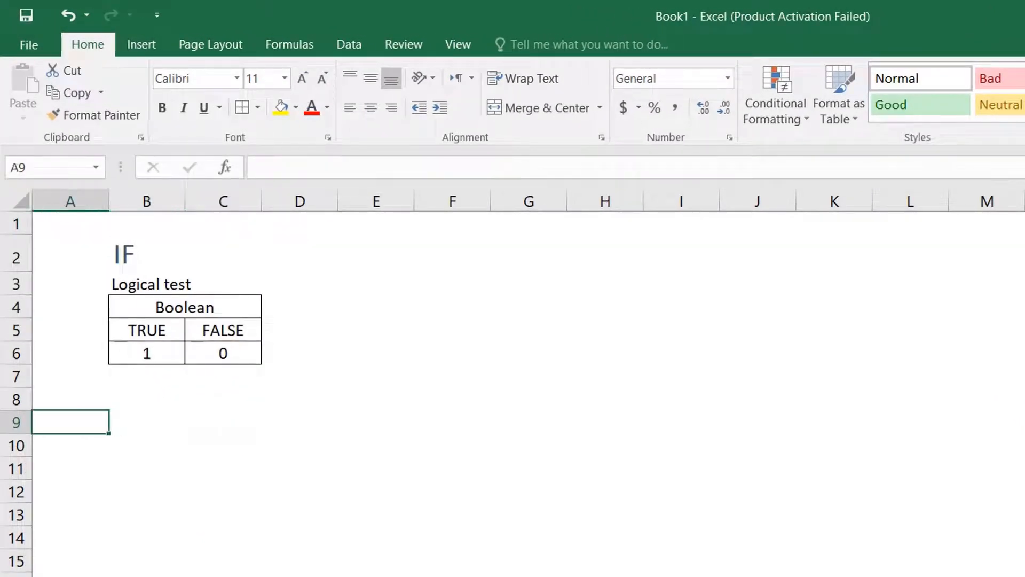
key("Right")
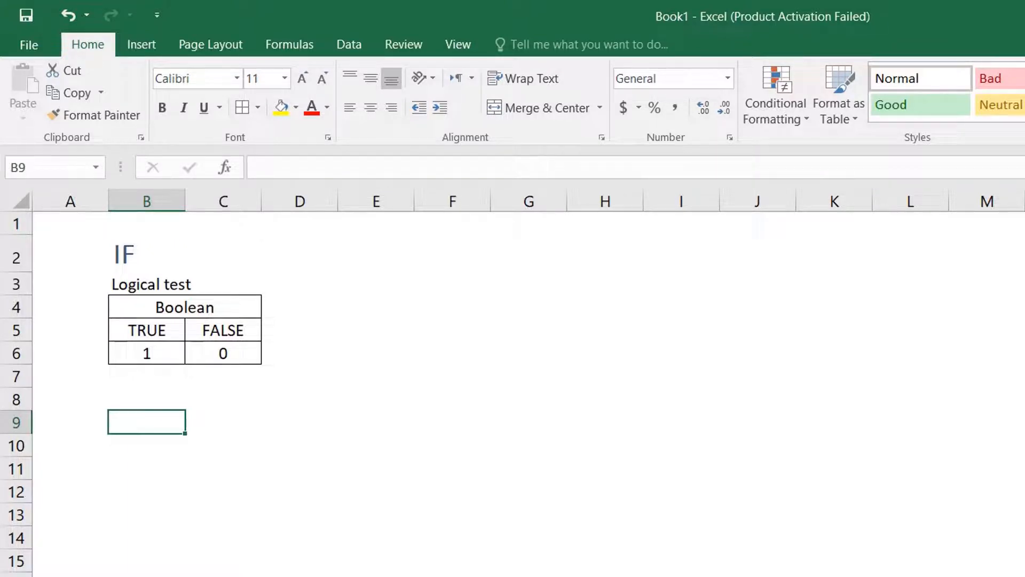
type("40")
key("Return")
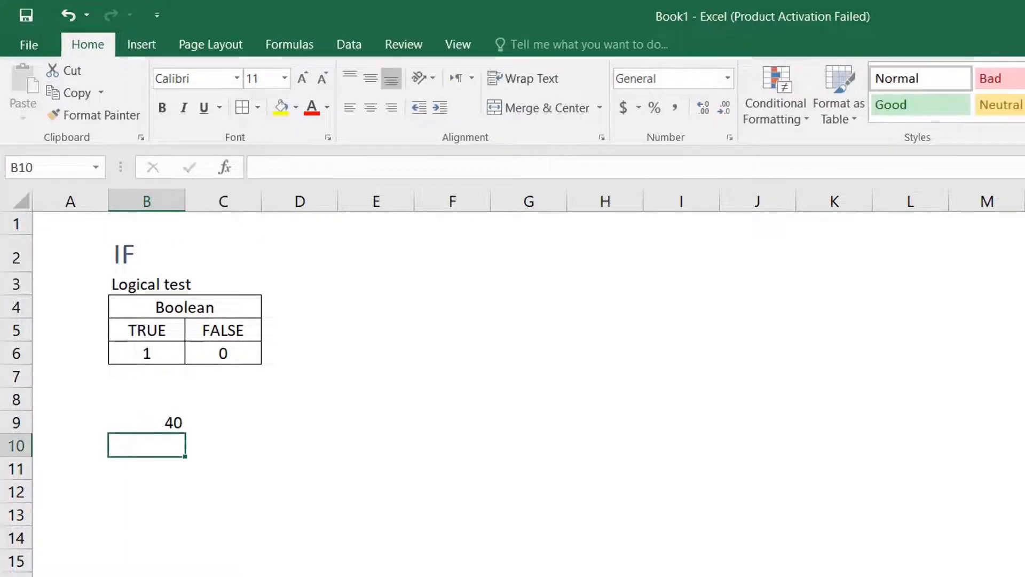
key("Up")
key("Right")
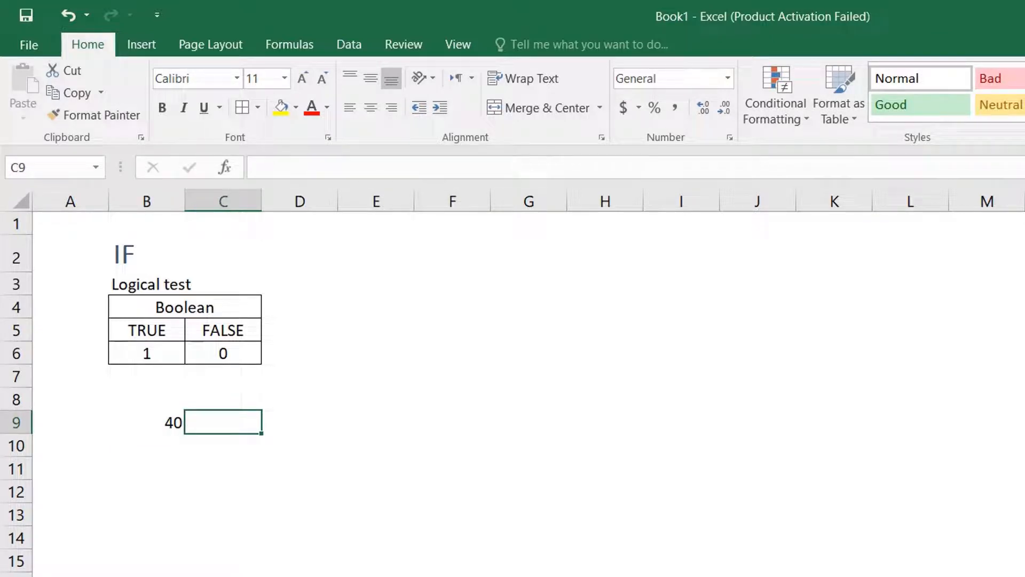
type("33")
key("Return")
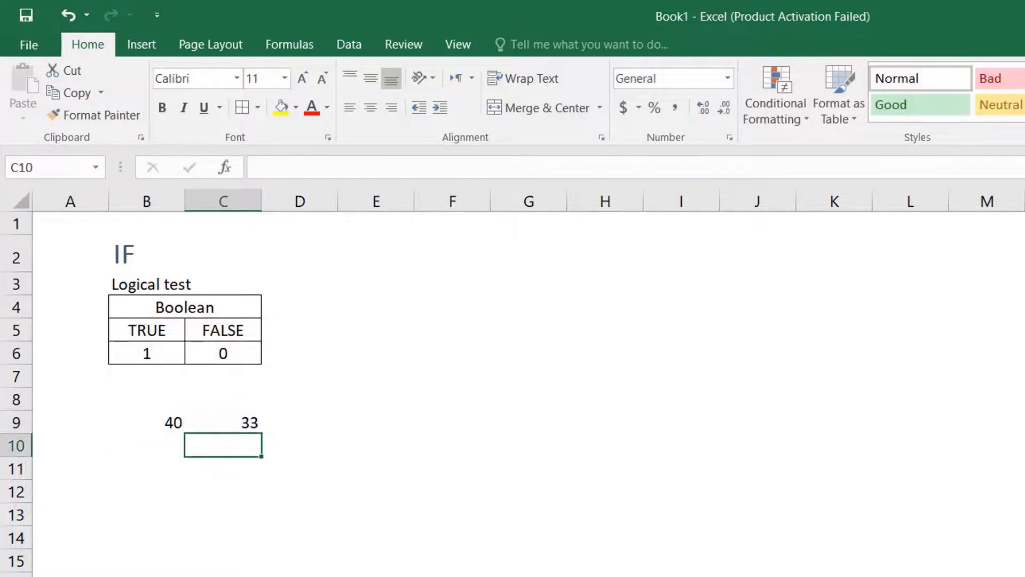
Enter an IF formula in C11 that tests B9>C9 and returns 1 if true and 0 if false
key("Down")
key("Up")
key("Down")
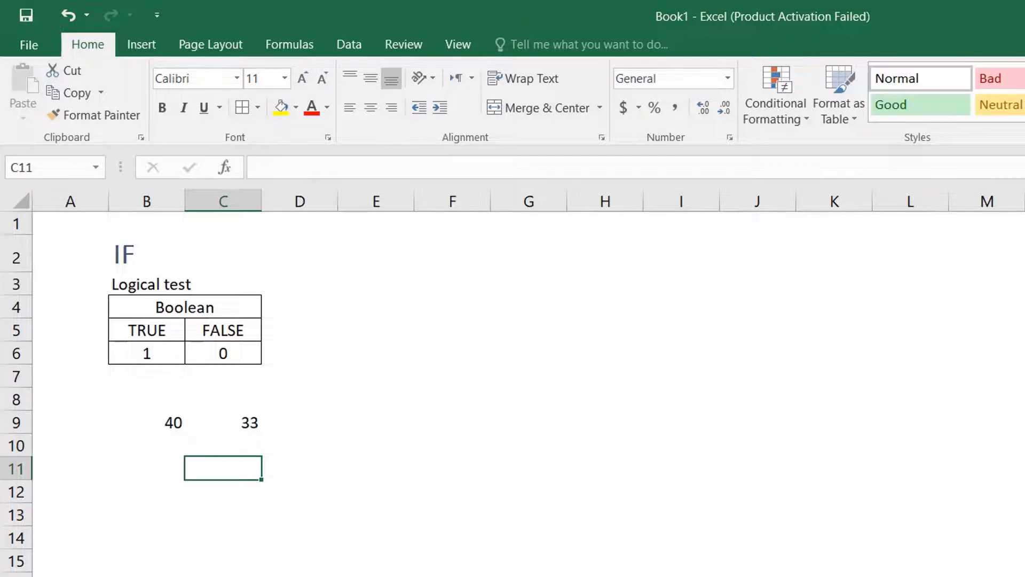
type("=")
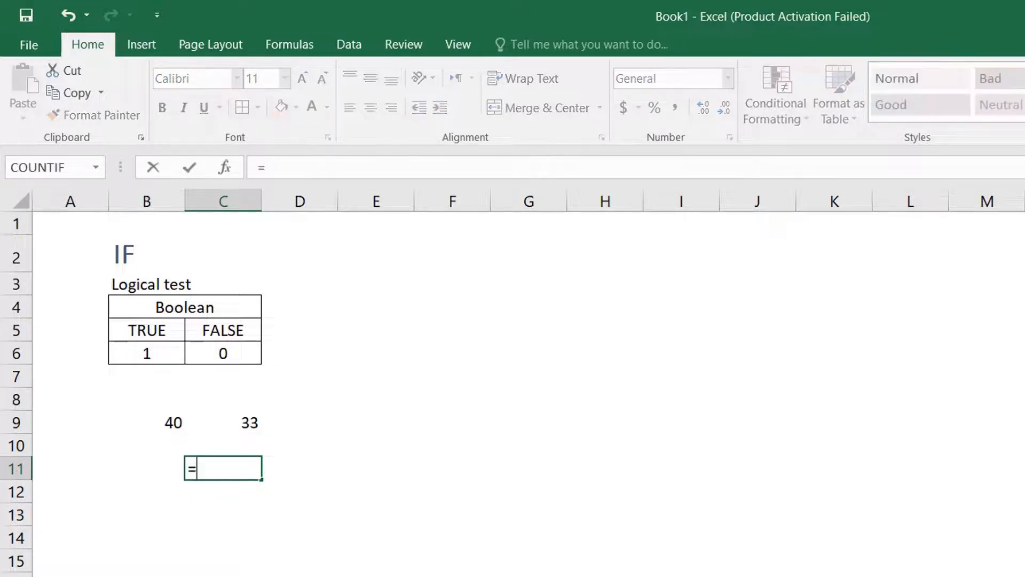
type("if(")
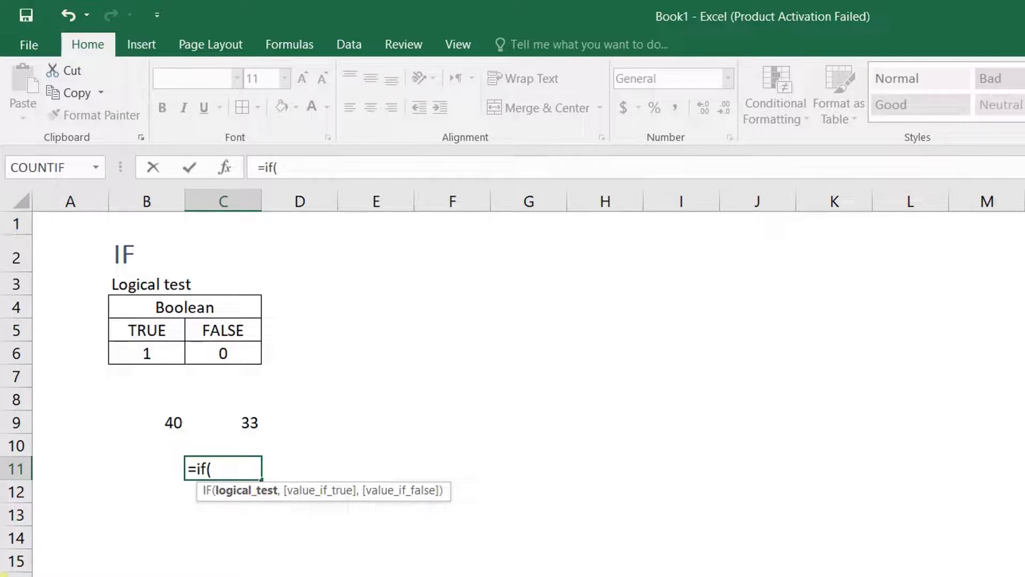
left_click(154, 422)
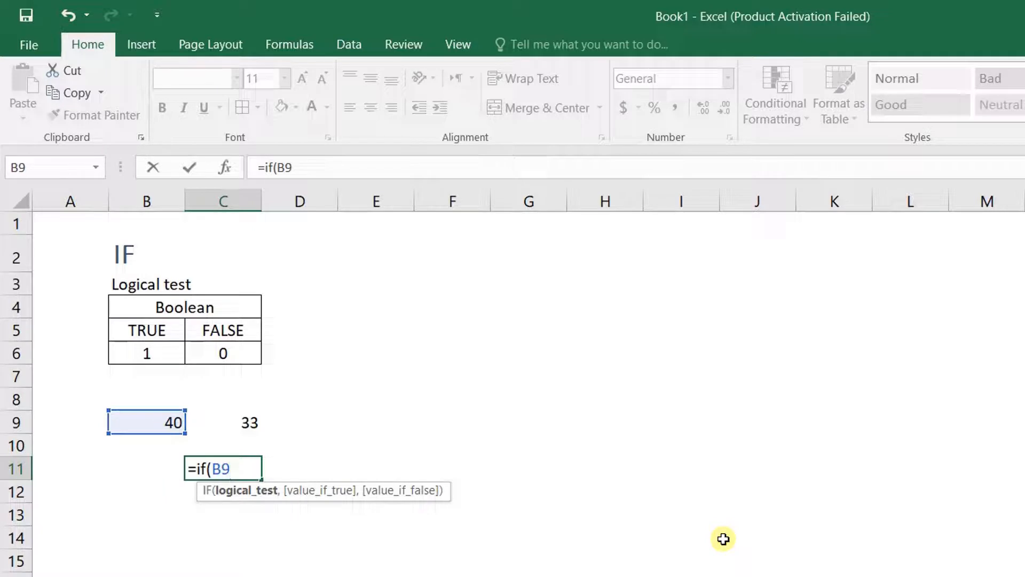
type(">")
key("Up")
key("Up")
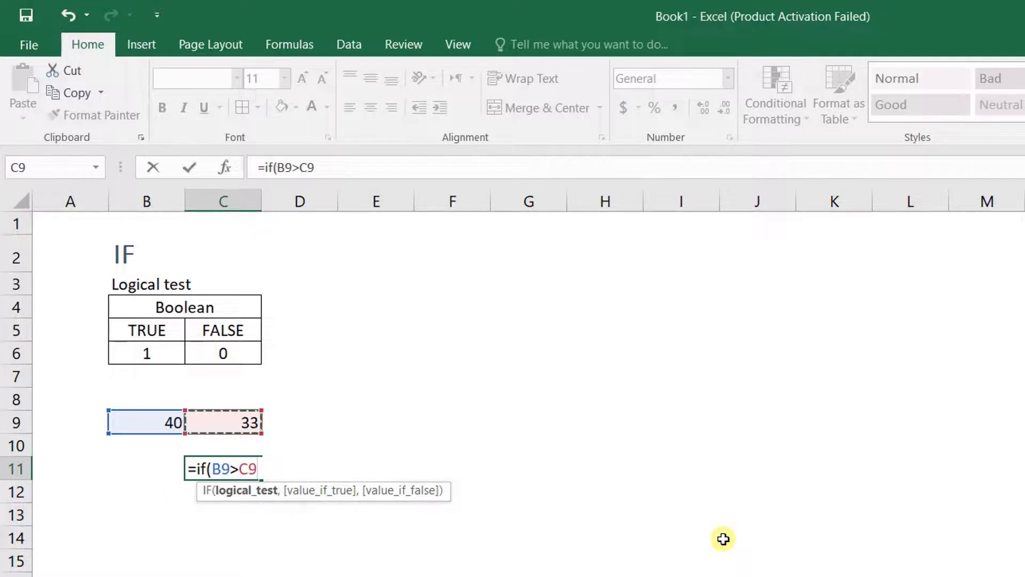
type(",")
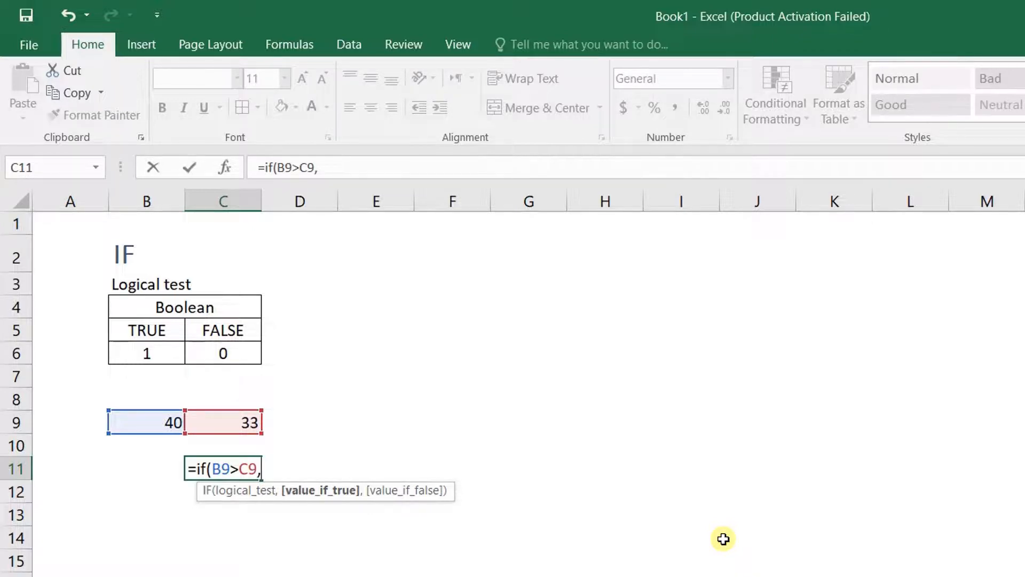
type("1,")
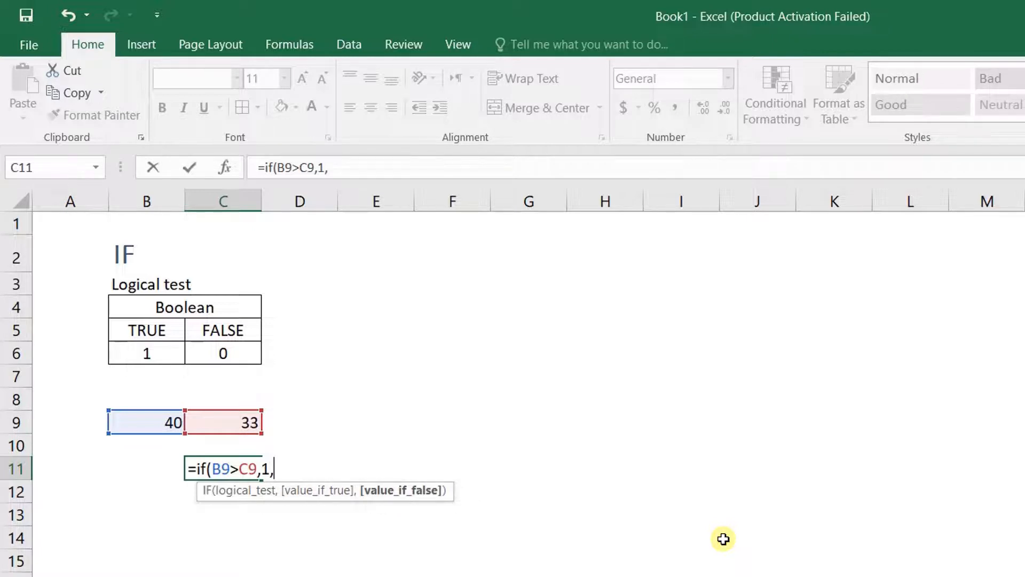
type("0")
key("Return")
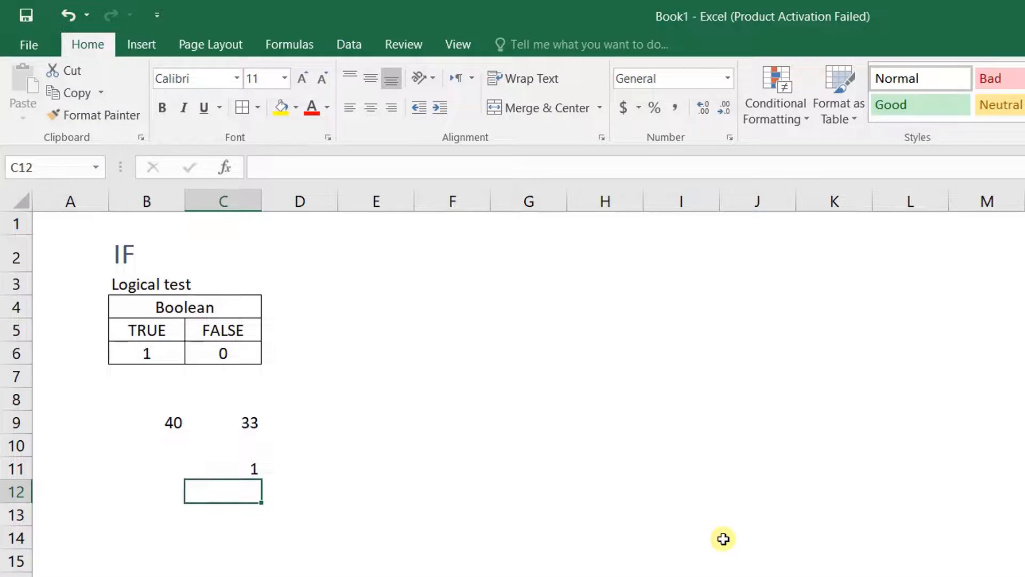
Change the value in cell B9 to 20 to test the false case of the IF formula
key("Up")
key("Up")
key("Up")
key("Left")
type("20")
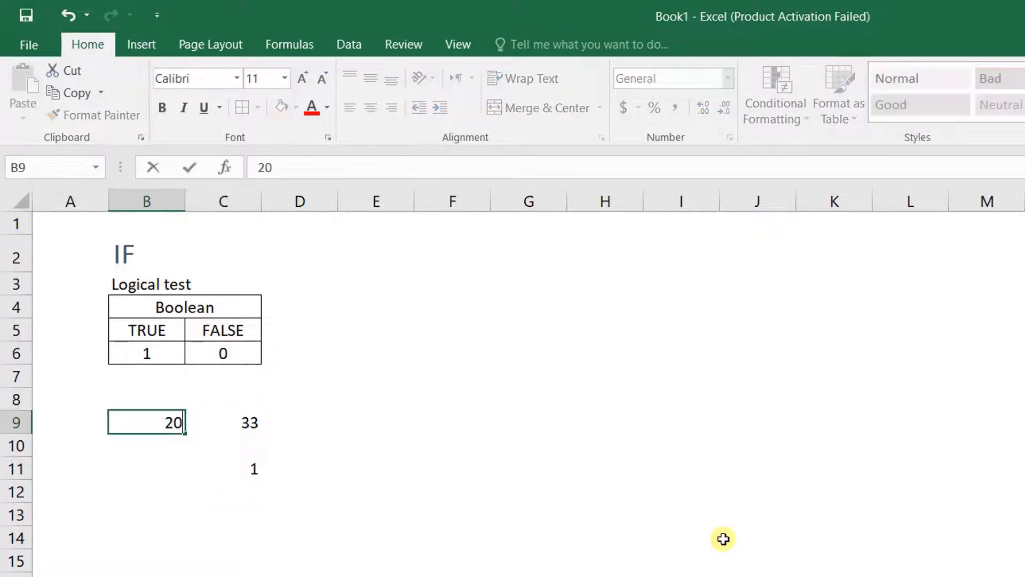
key("Return")
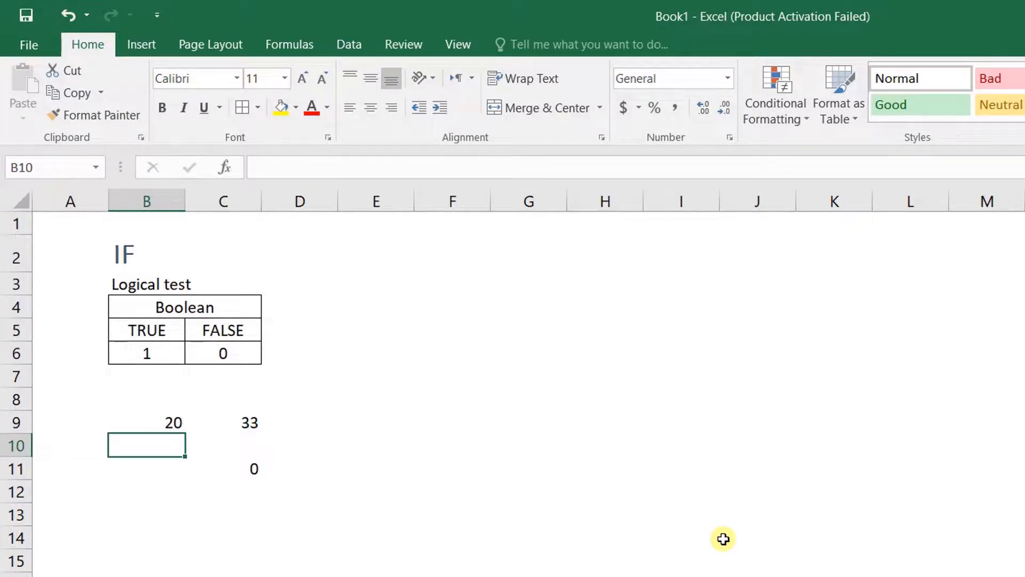
Label the IF result by entering false in cell D11
key("Right")
key("Down")
key("Right")
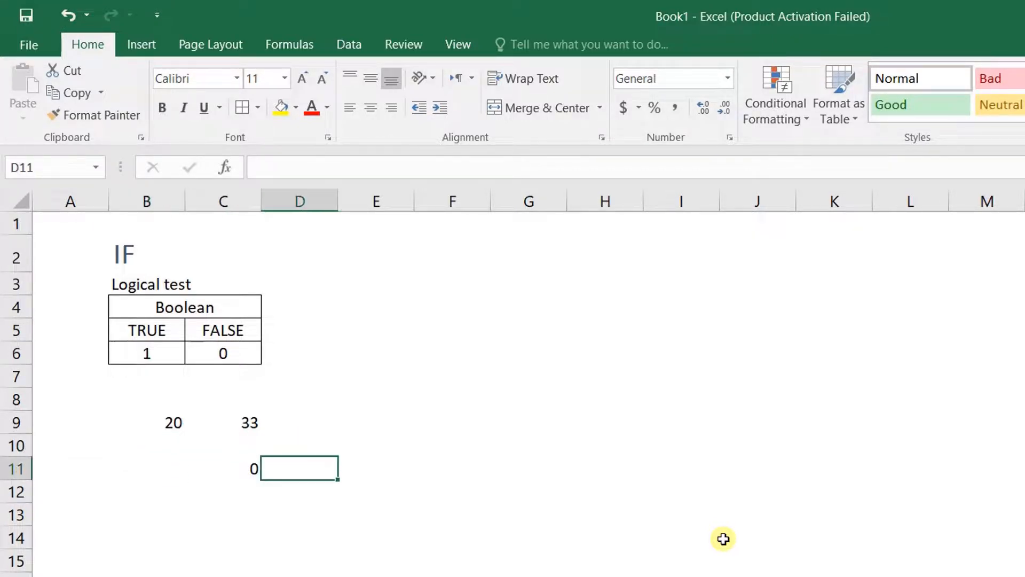
type("false")
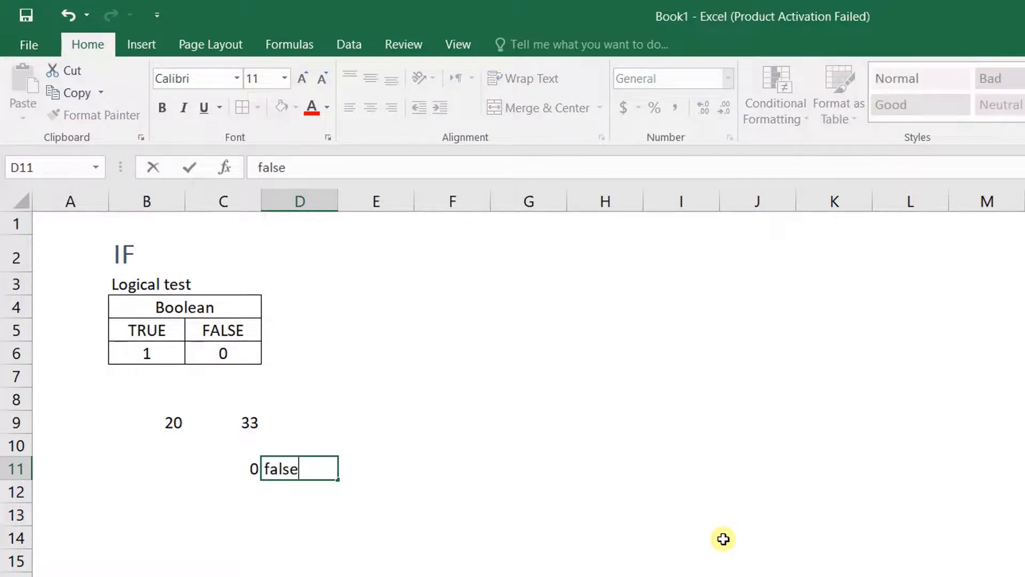
key("Right")
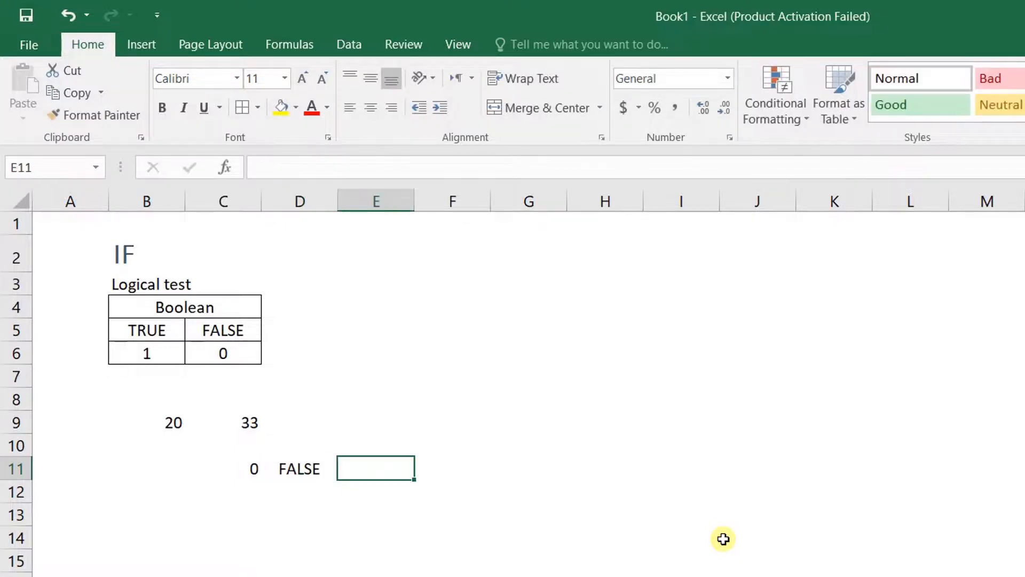
Set the value in cell B9 to 40 to test the true case of the IF formula
key("Left")
key("Down")
key("Left")
key("Up")
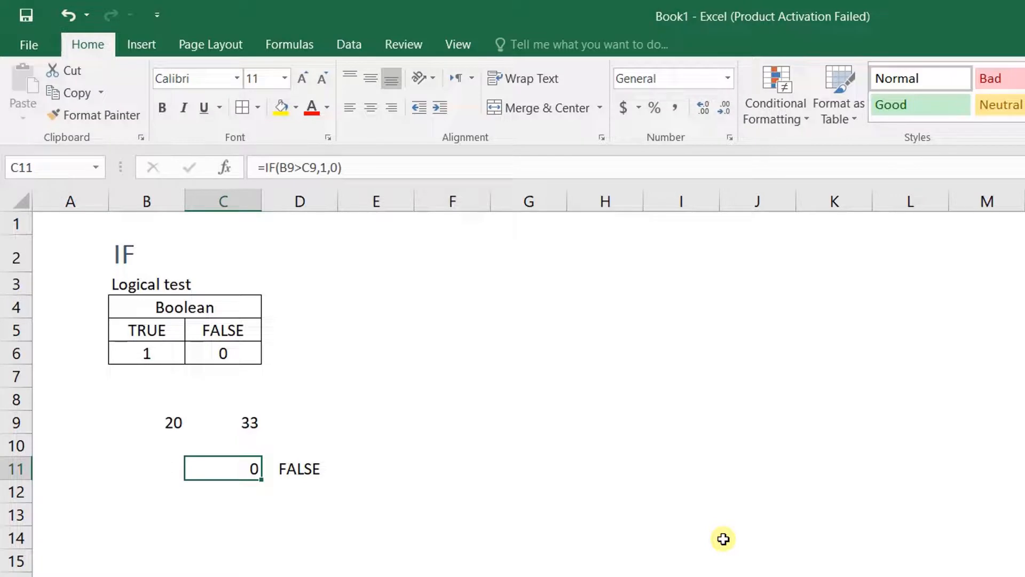
key("Left")
key("Up")
key("Up")
type("4")
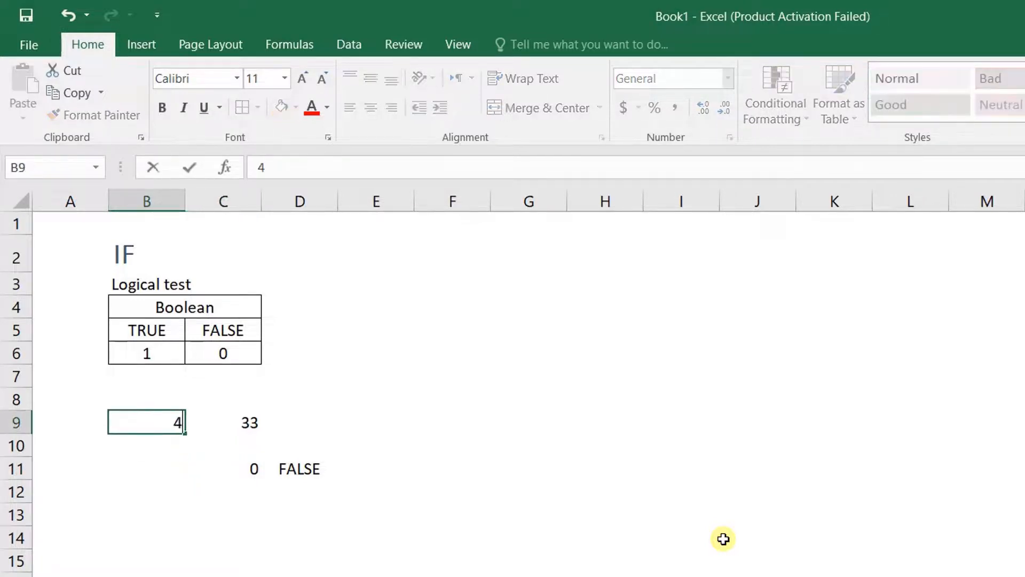
type("0")
key("Return")
Label the IF result by entering True in cell D11
key("Down")
key("Right")
key("Right")
type("Tr")
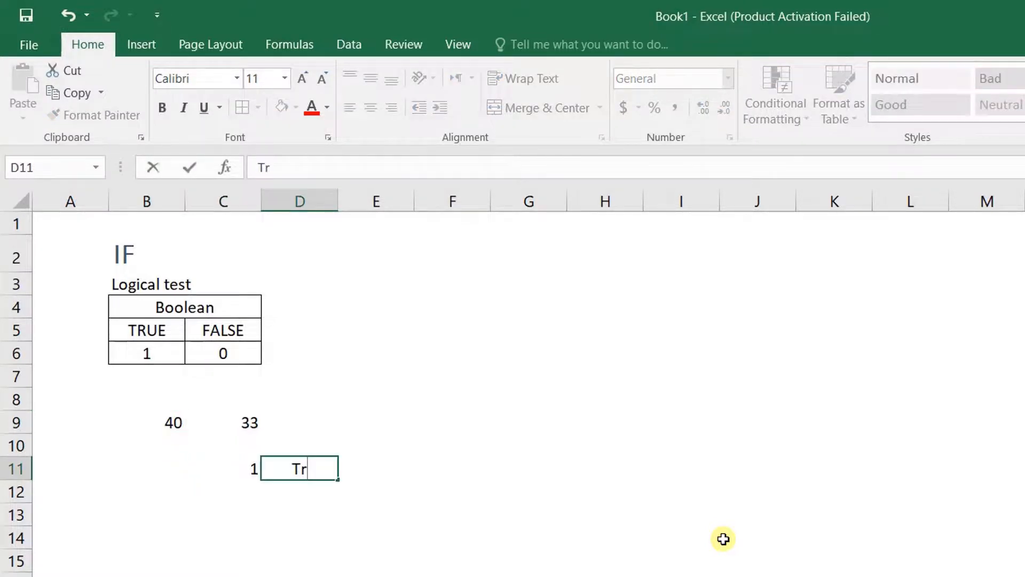
type("ue")
key("Tab")
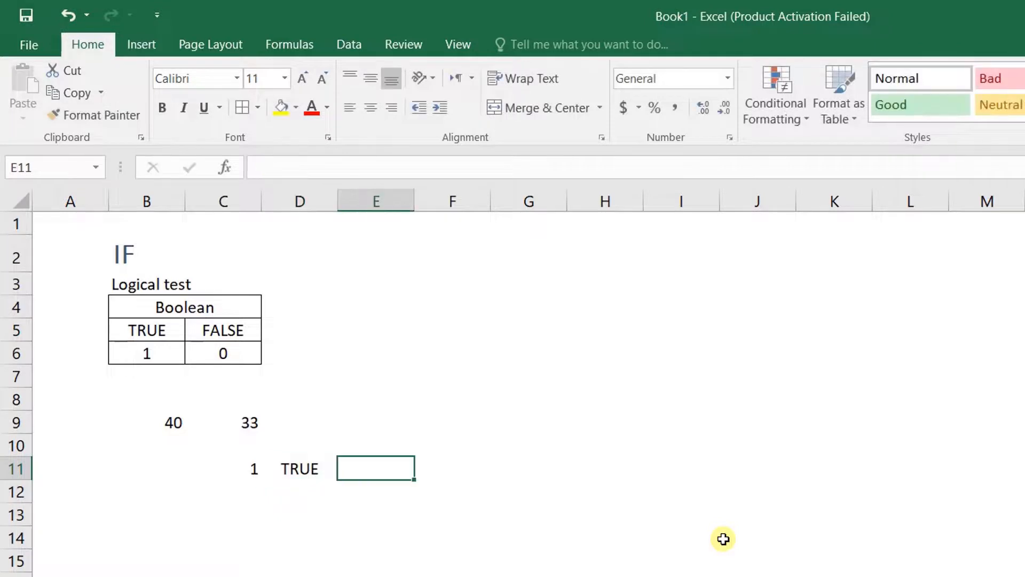
Clear the label from cell D11 beside the IF result
key("Left")
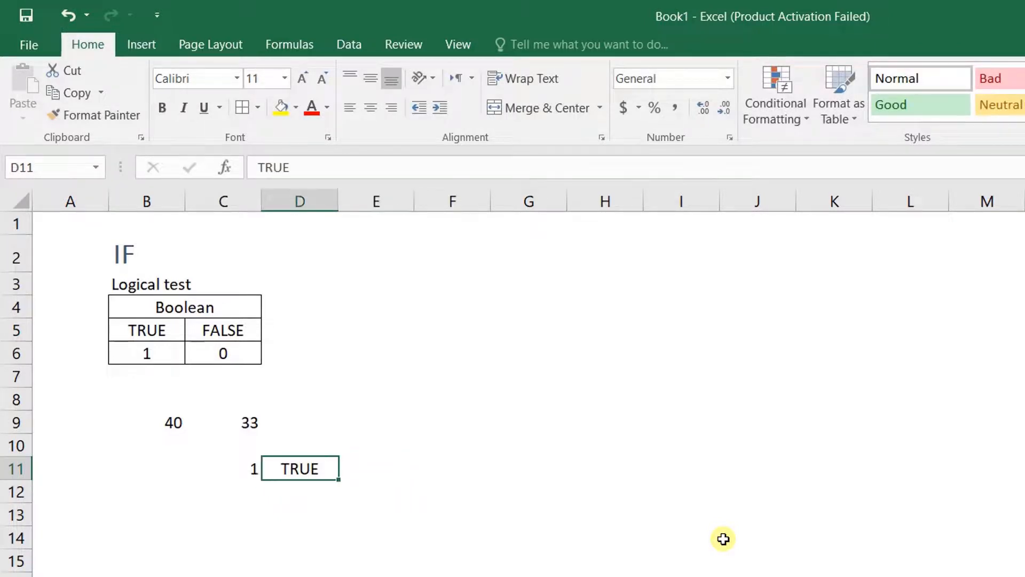
key("Delete")
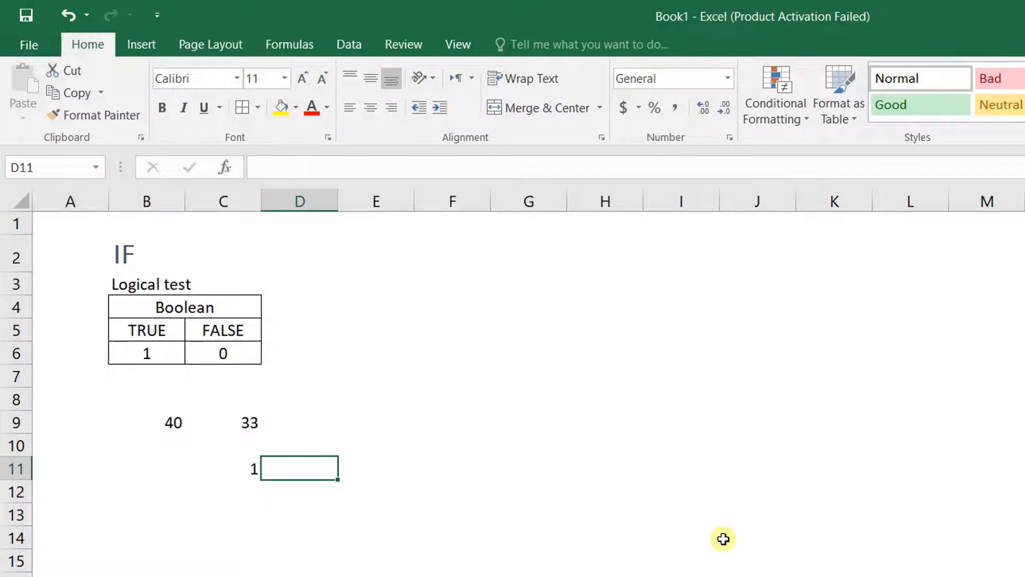
Erase the existing IF formula in cell C11 back to its equals sign
key("Left")
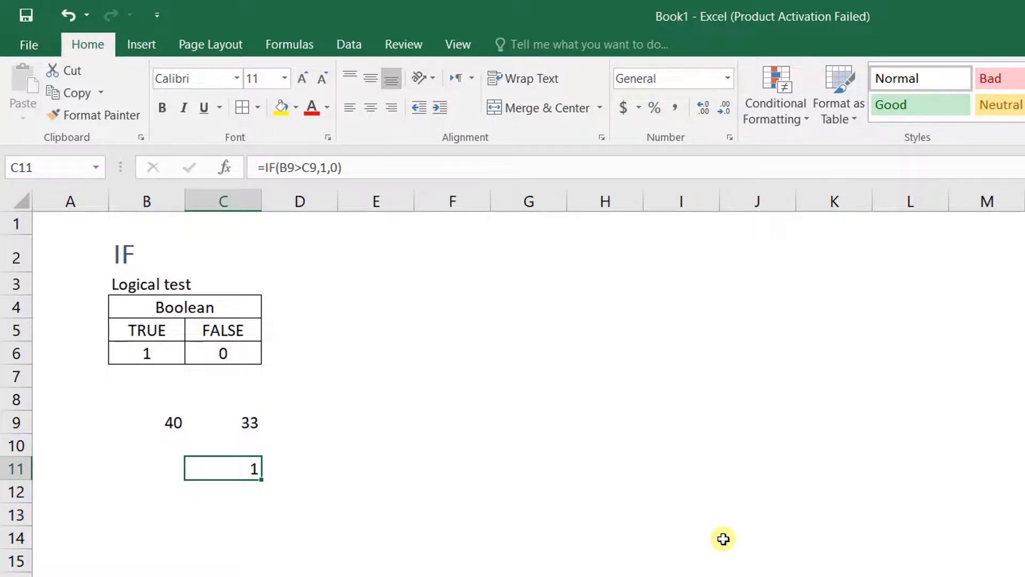
key("F2")
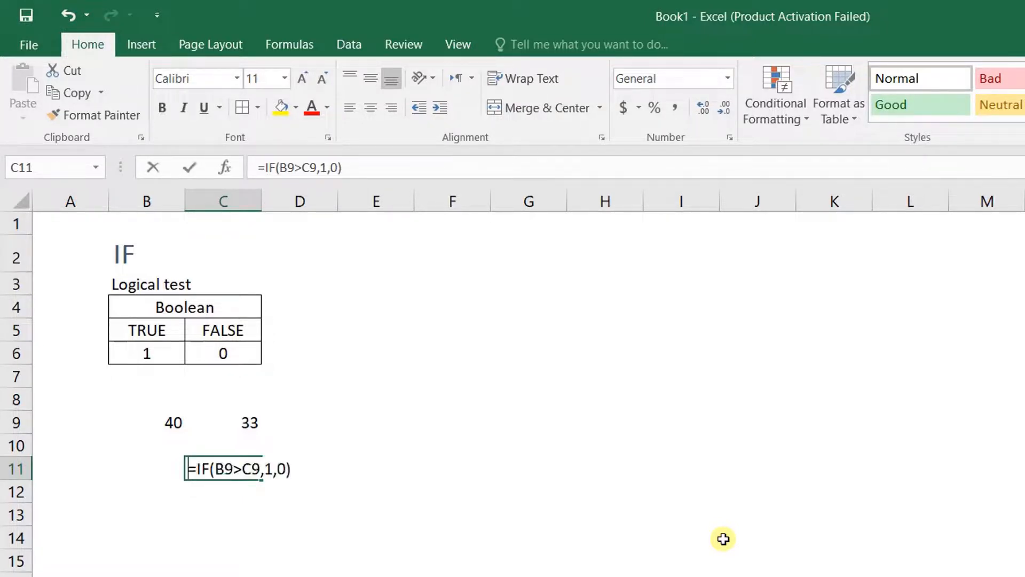
key("BackSpace")
key("BackSpace")
key("BackSpace")
key("BackSpace")
key("BackSpace")
key("BackSpace")
key("BackSpace")
key("BackSpace")
key("BackSpace")
key("BackSpace")
key("BackSpace")
key("BackSpace")
key("BackSpace")
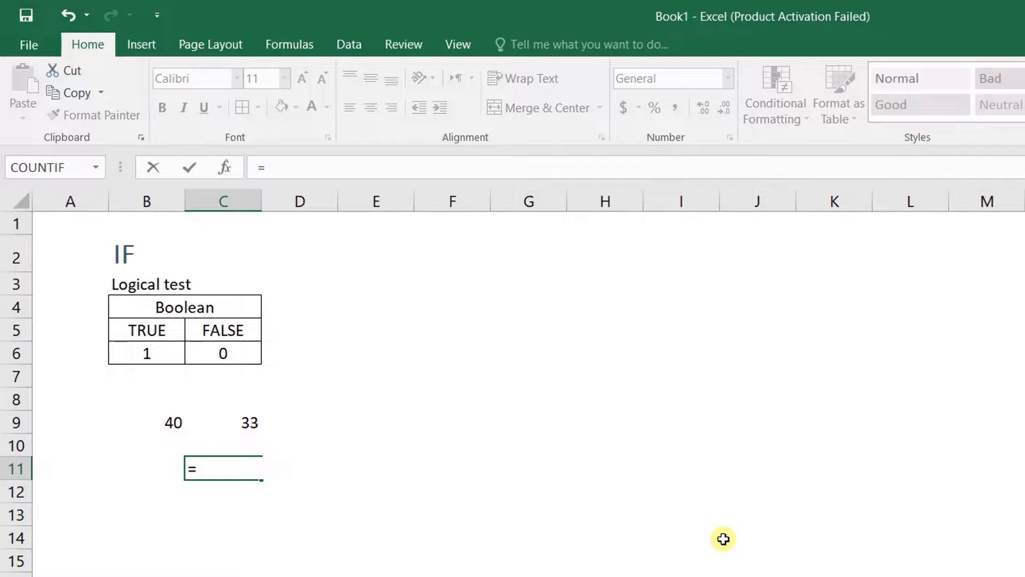
Enter a new IF formula in C11 that tests B9>C9, with empty quotation marks as the value if true
type("if(")
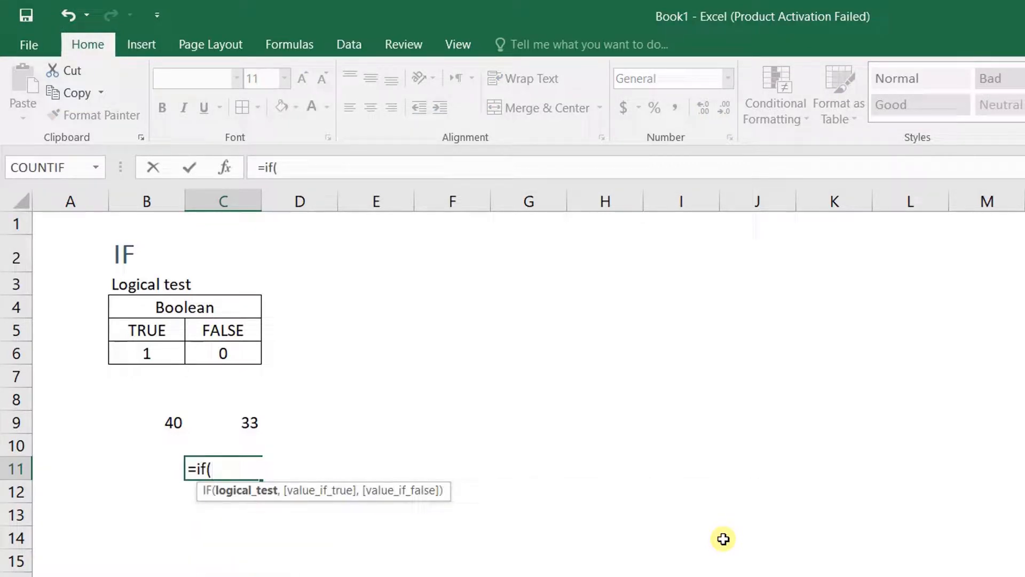
key("Left")
key("Up")
key("Up")
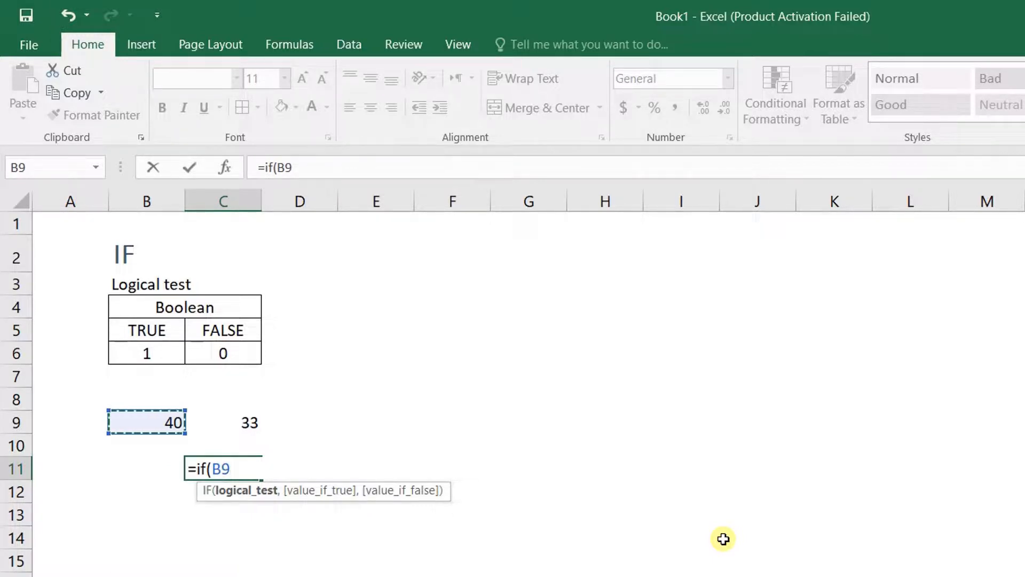
type(">")
key("Up")
key("Up")
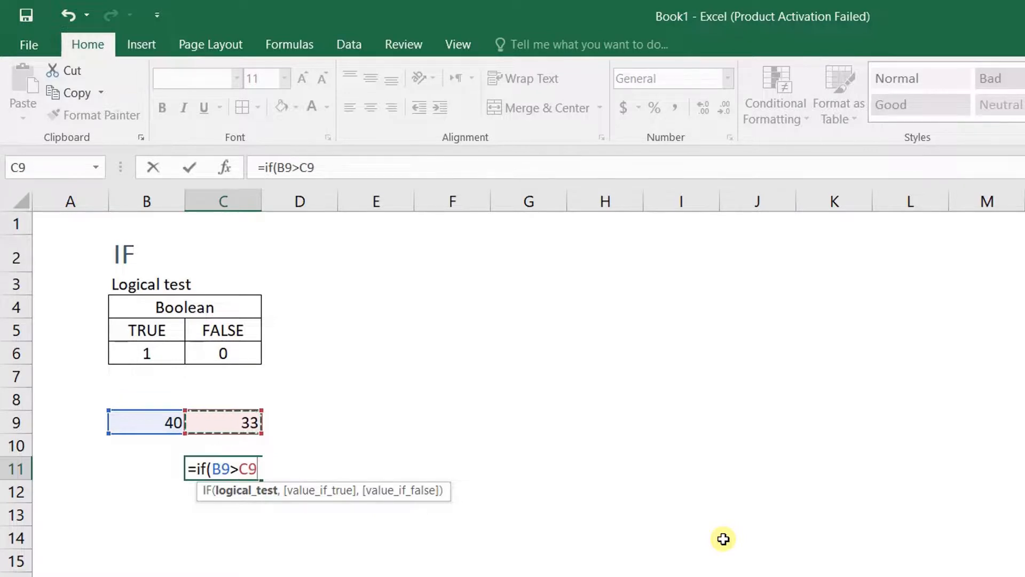
type(",")
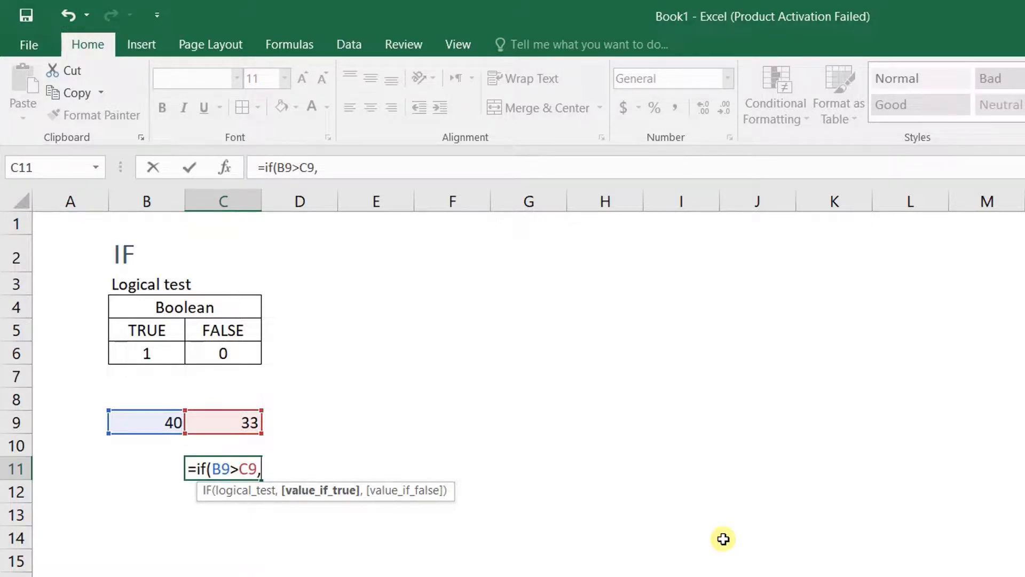
type("\"\"")
key("Left")
key("Right")
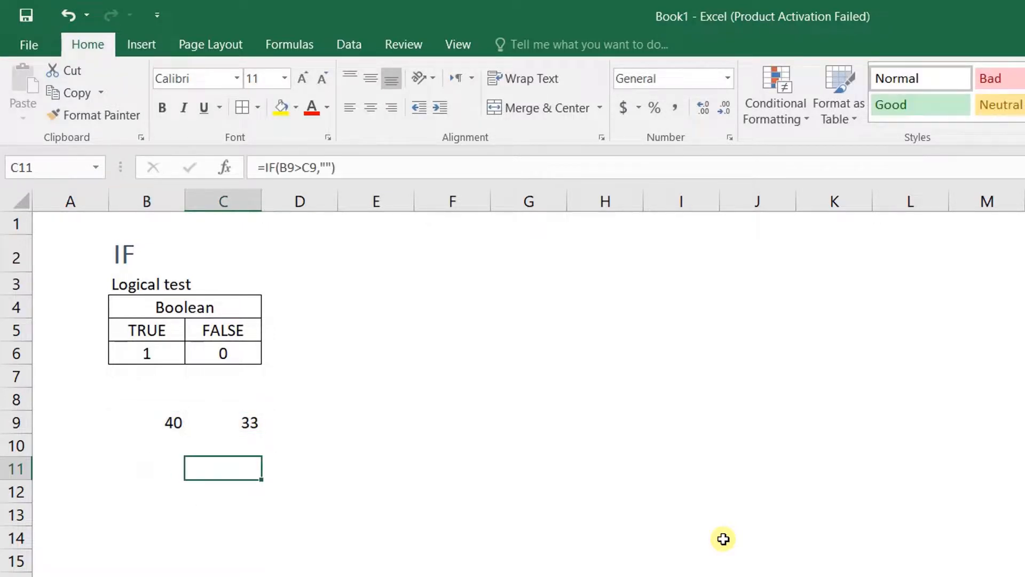
Insert PASS between the quotation marks as the value if true in C11's formula, followed by a comma for the next argument
key("F2")
key("Left")
key("Left")
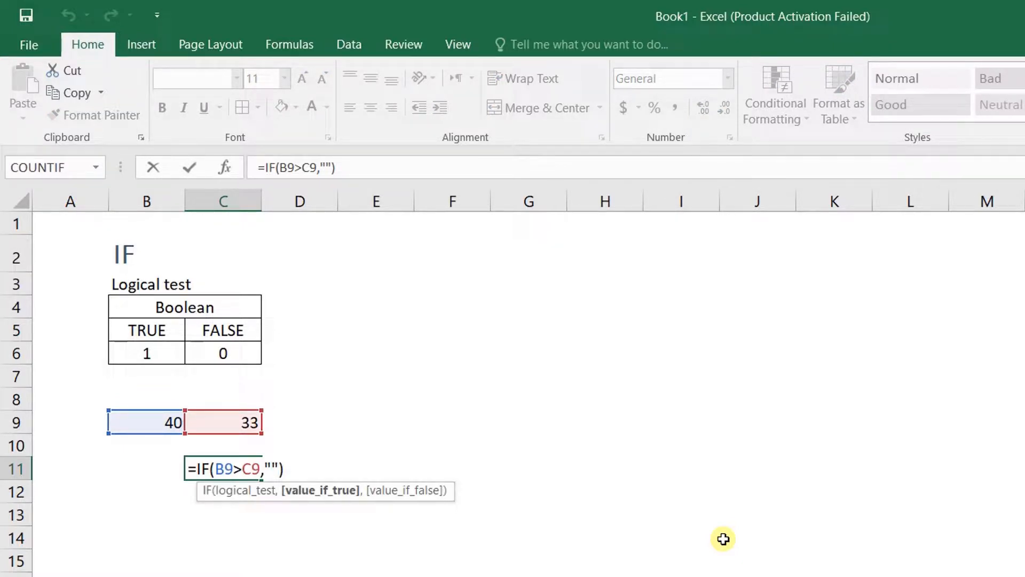
type("PA")
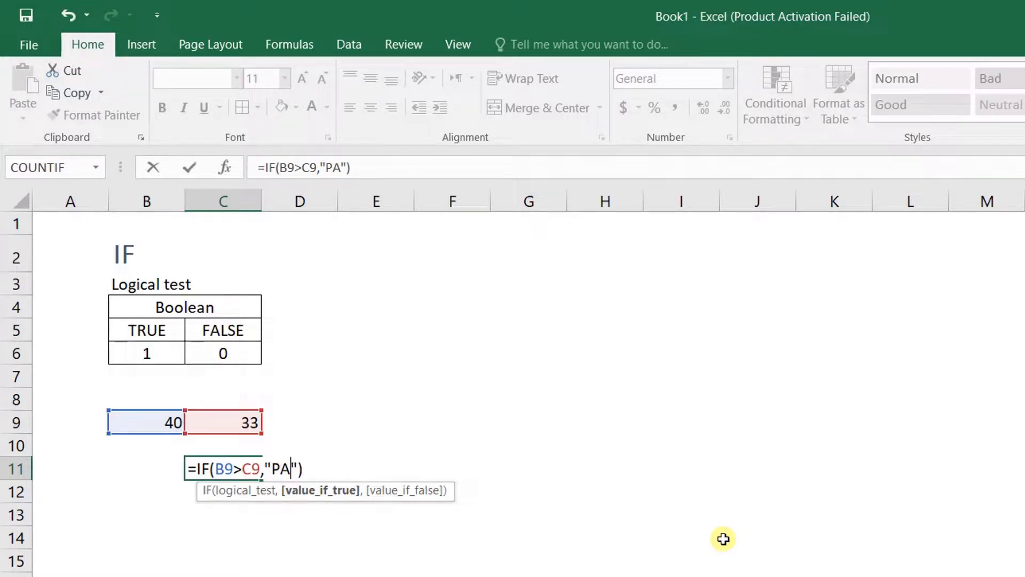
type("SS")
key("Right")
key("Left")
key("Left")
key("Left")
key("Left")
key("Left")
key("Left")
key("Right")
key("Left")
key("Right")
key("Right")
key("Right")
key("Right")
key("Right")
key("Right")
type(",")
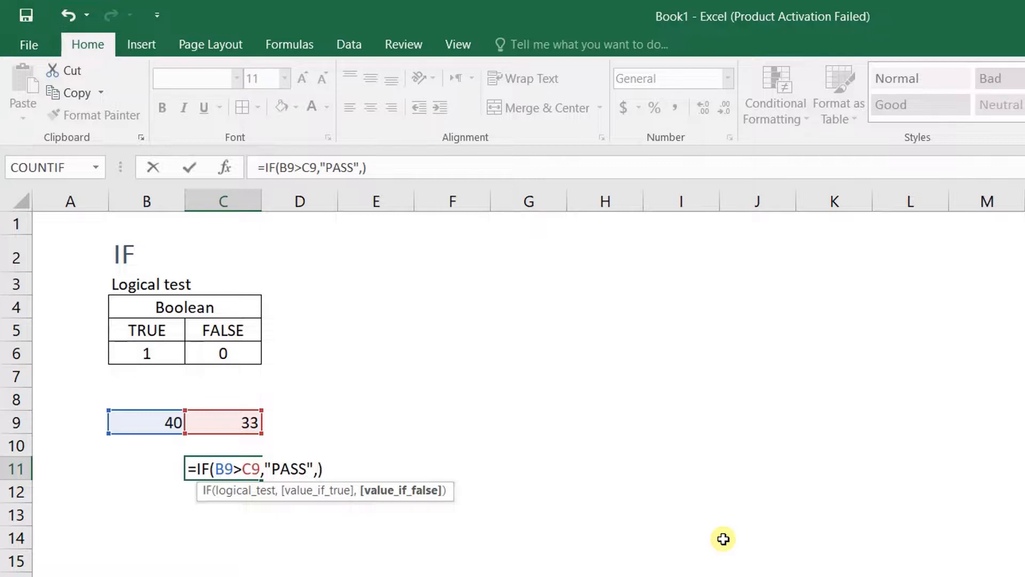
Add "FAIL" as the value if false and complete the IF formula in C11
type("\"\"")
key("Left")
type("FAIL")
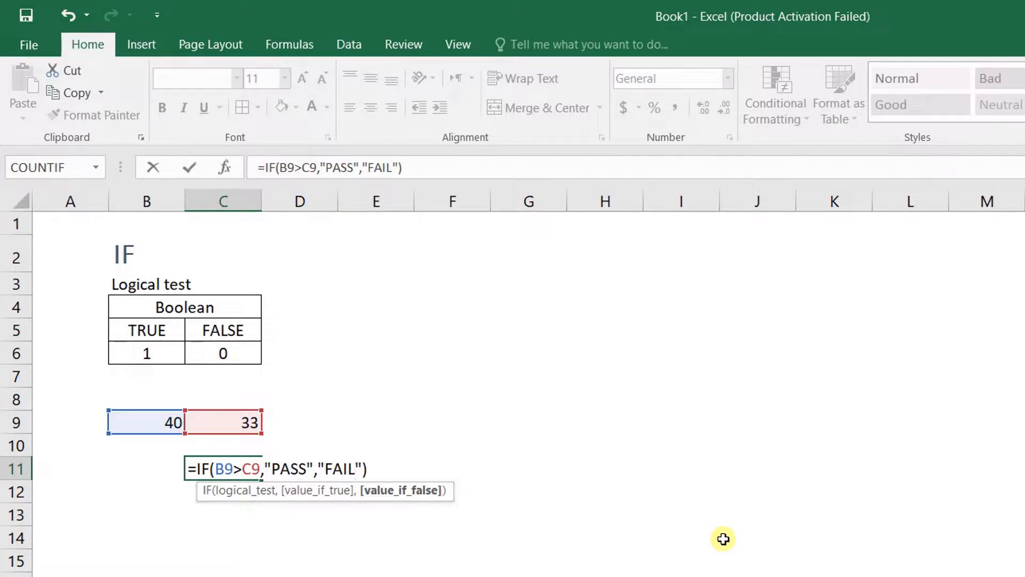
key("Return")
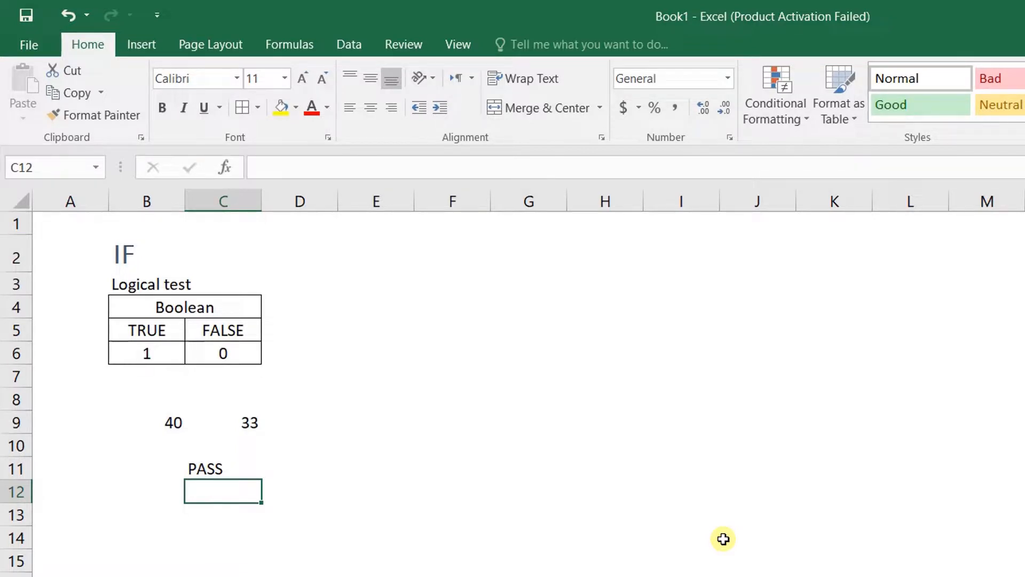
Examine the compared values in B9 and C9 and the IF formula result in C11
key("Up")
key("Up")
key("Up")
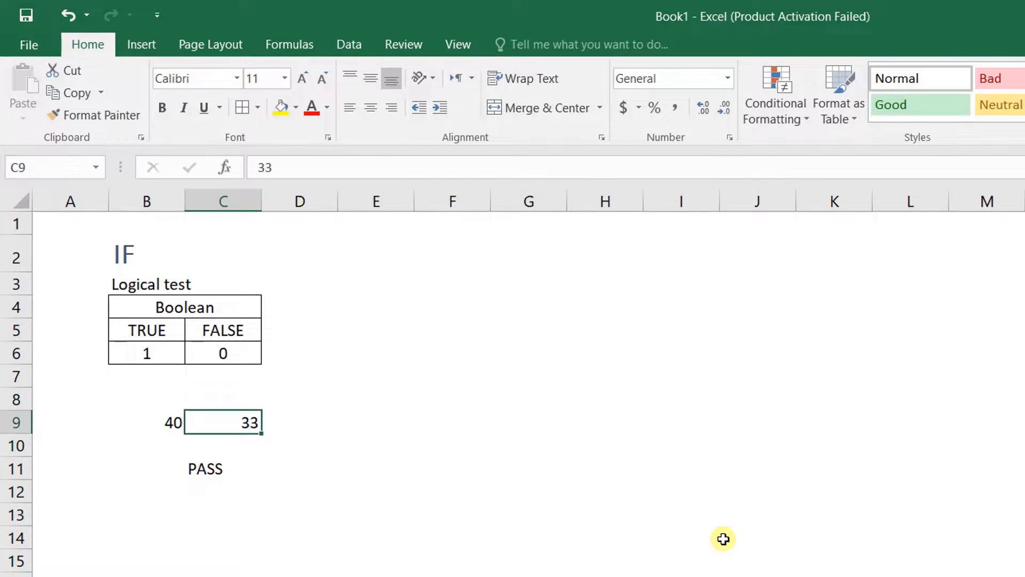
key("Left")
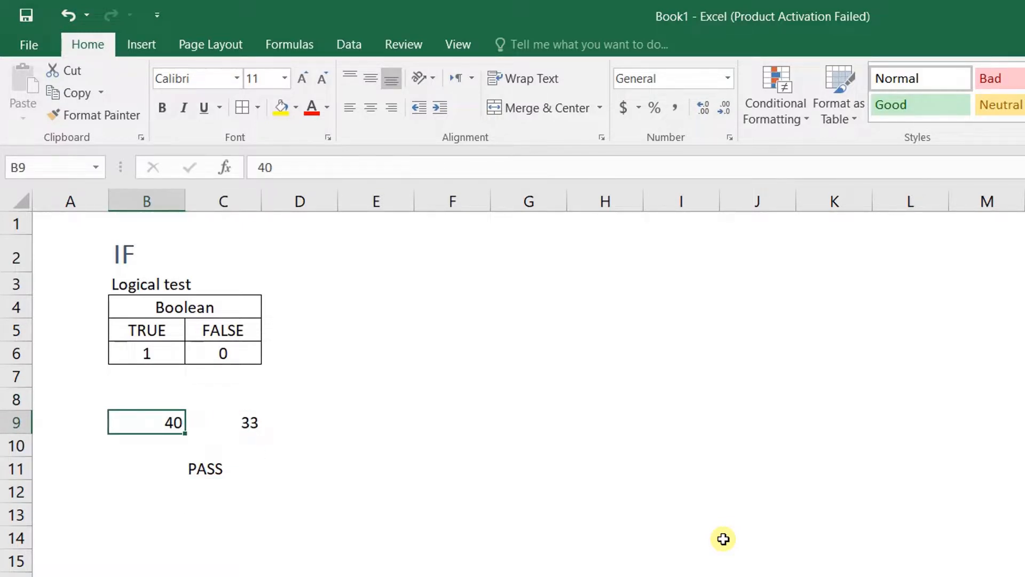
key("Down")
key("Down")
key("Right")
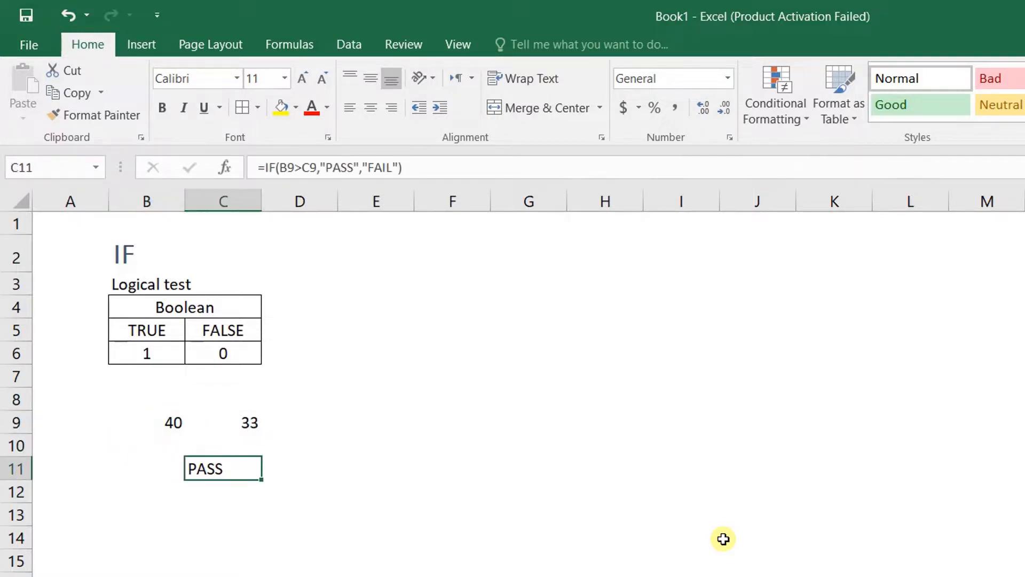
key("Left")
key("Right")
Set the value in cell B9 to 30 to test the FAIL case of the IF formula
key("Up")
key("Up")
key("Left")
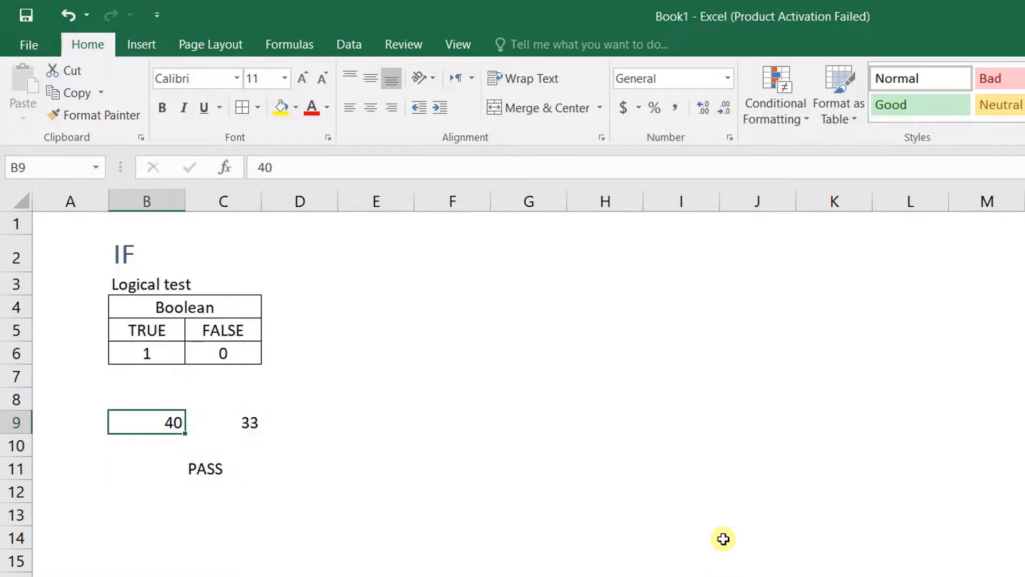
type("30")
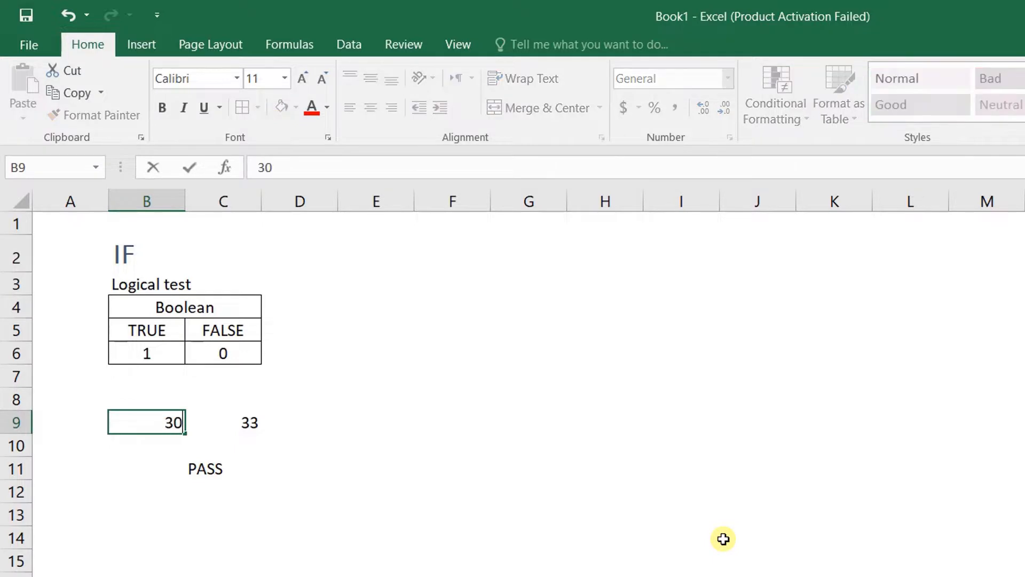
key("Return")
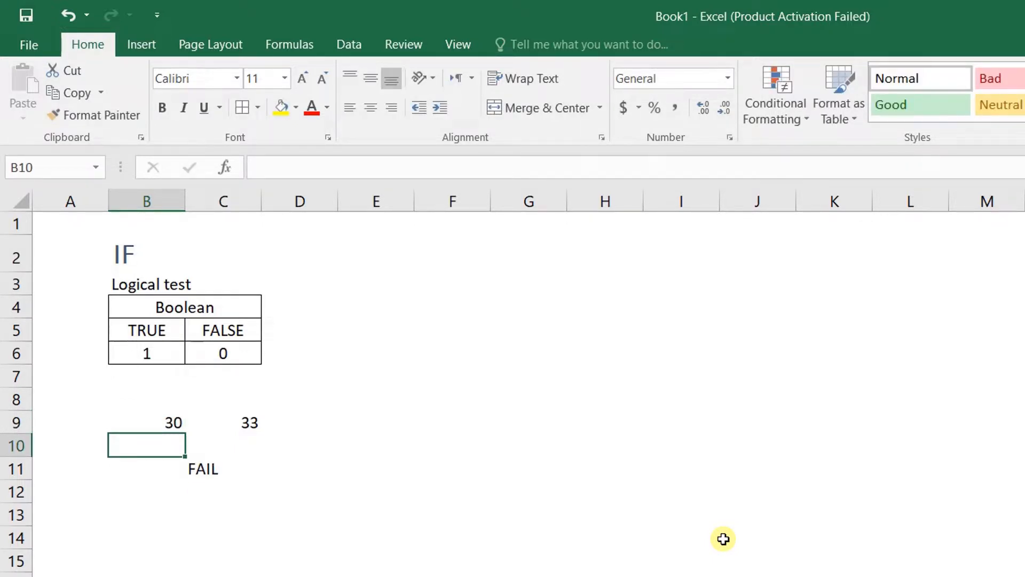
Enter the logical test =B6=C6 in cell C13 to compare the two Boolean numbers
key("Up")
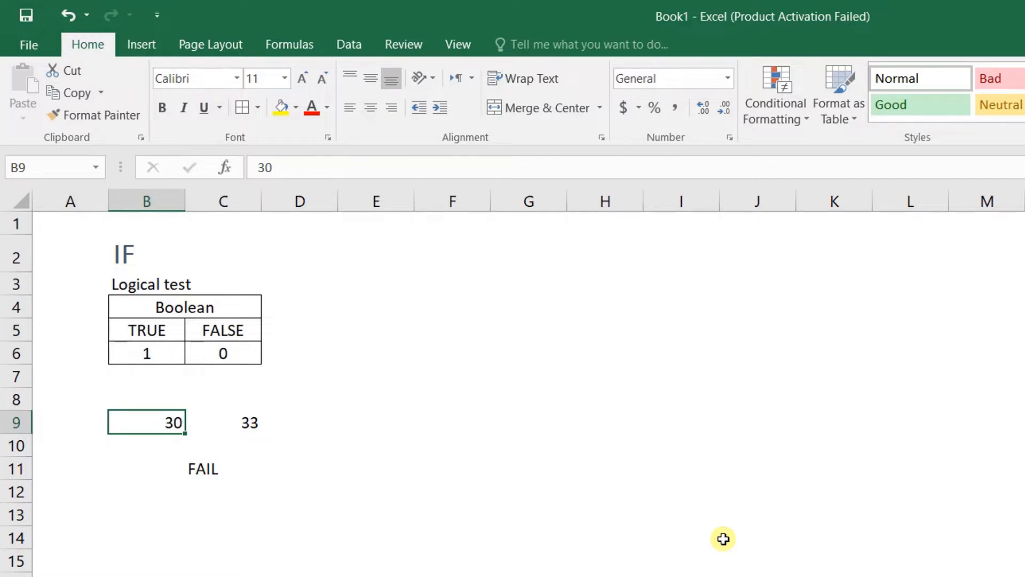
key("Down")
key("Down")
key("Down")
key("Down")
key("Right")
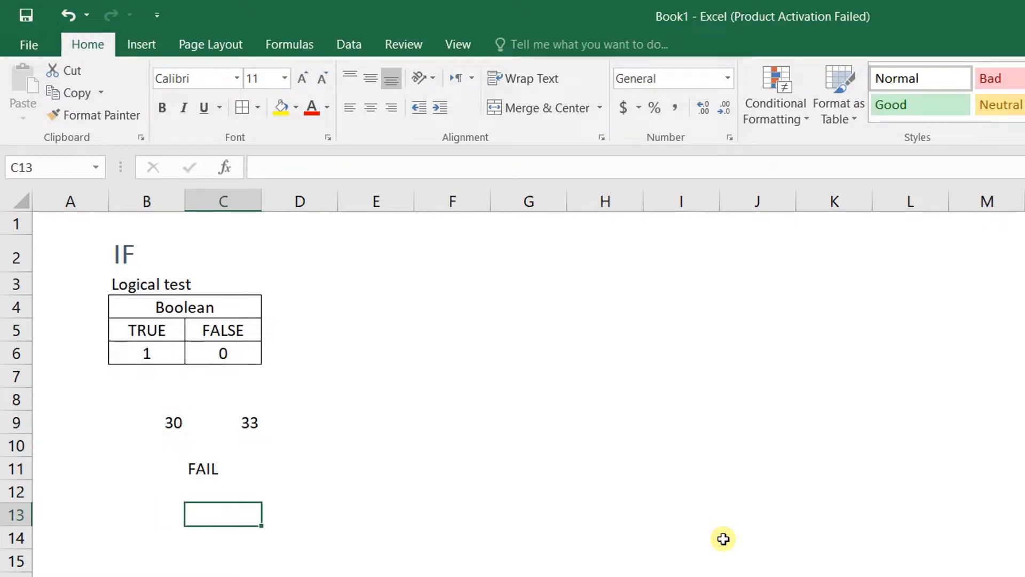
type("=")
key("Up")
key("Up")
key("Up")
key("Up")
key("Up")
key("Up")
key("Up")
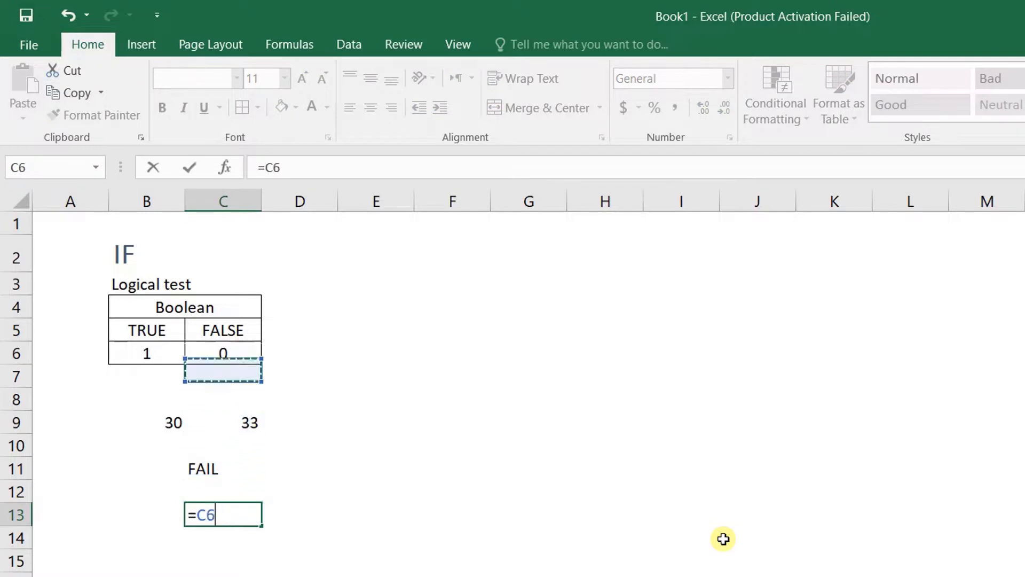
key("Up")
key("Left")
key("Down")
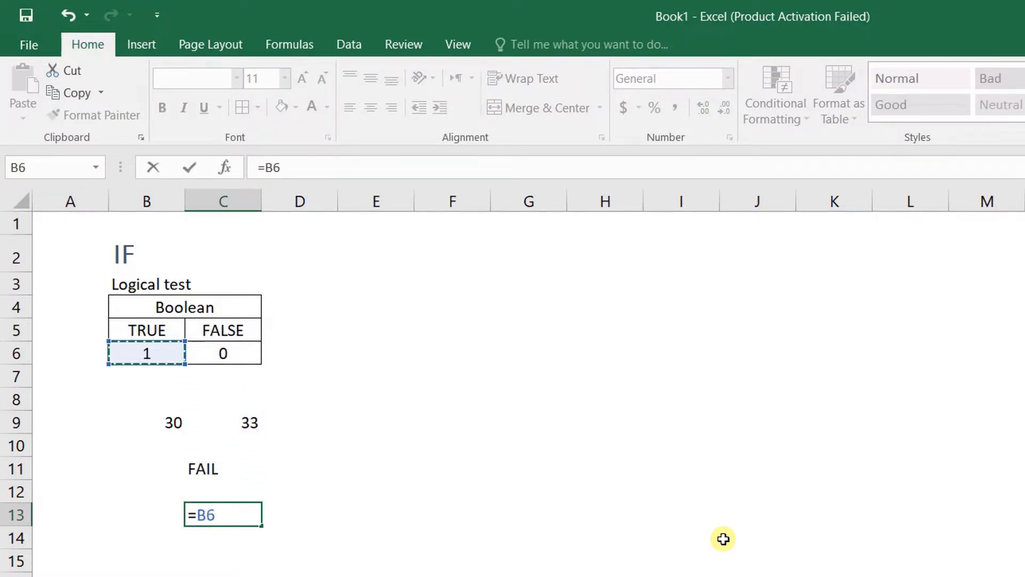
type("=")
key("Up")
key("Up")
key("Up")
key("Up")
key("Up")
key("Up")
key("Up")
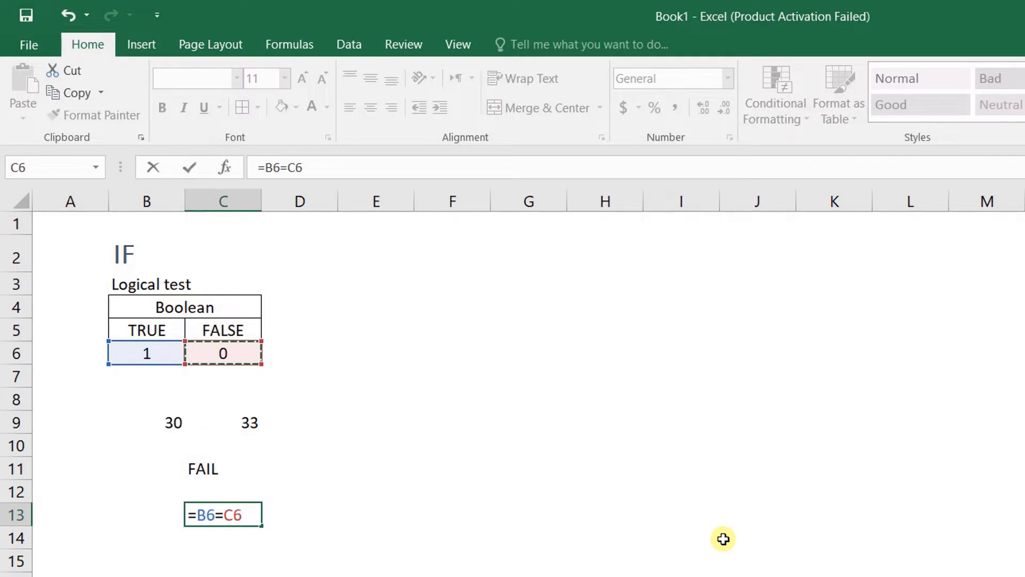
key("Return")
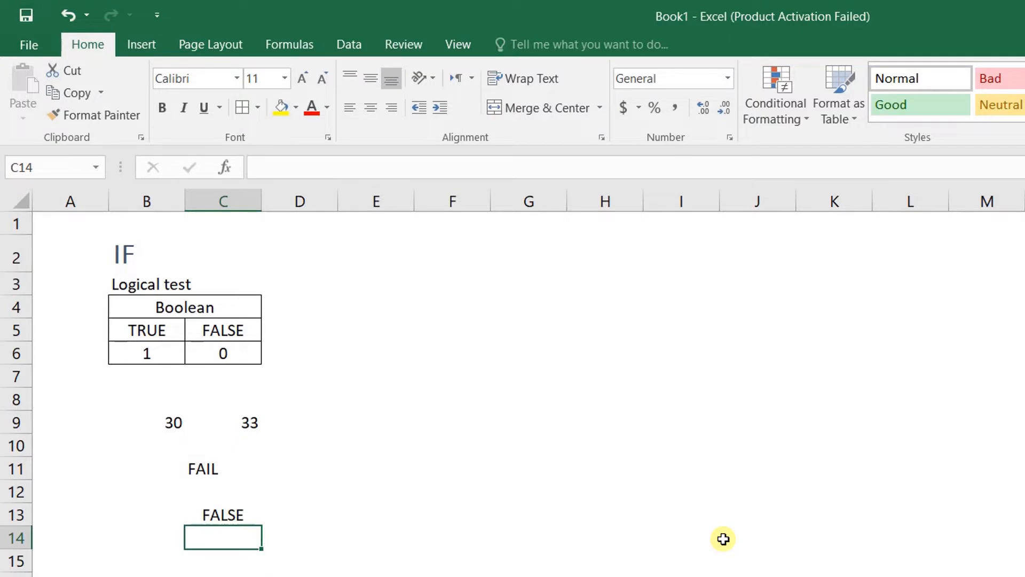
Clear the logical test from cell C13 and return to the IF formula in C11
key("Up")
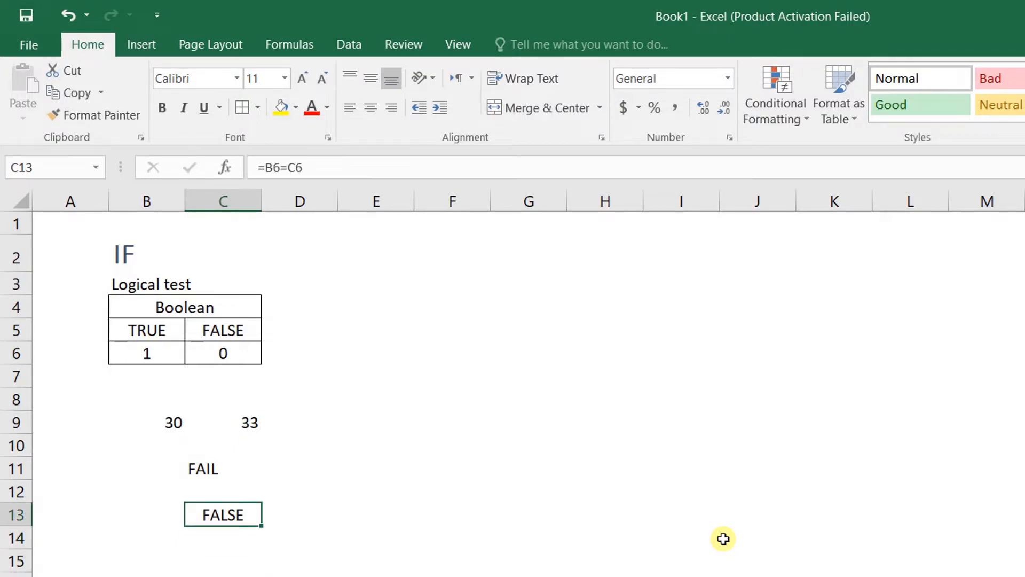
key("Delete")
key("Up")
key("Up")
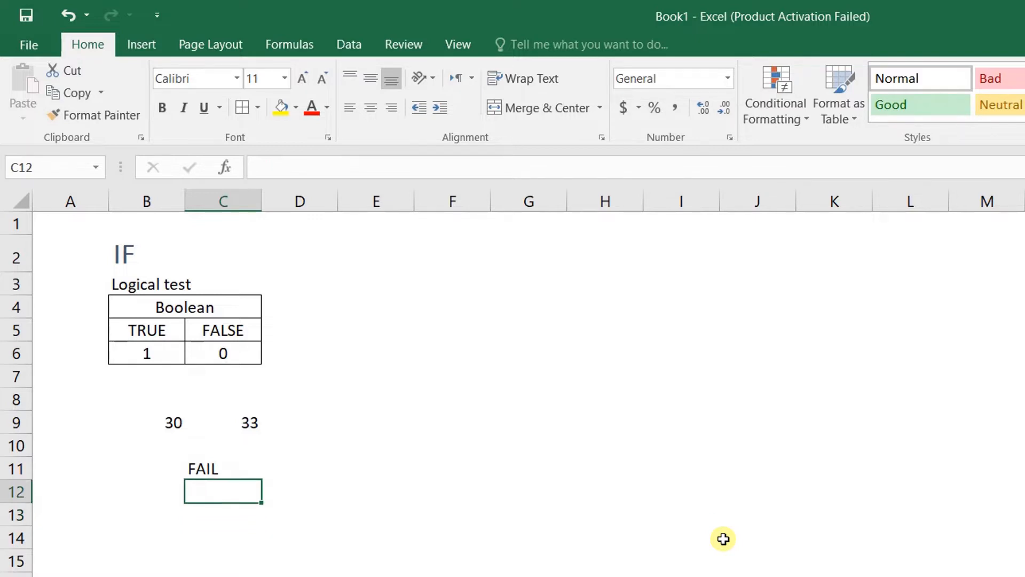
key("Down")
key("Down")
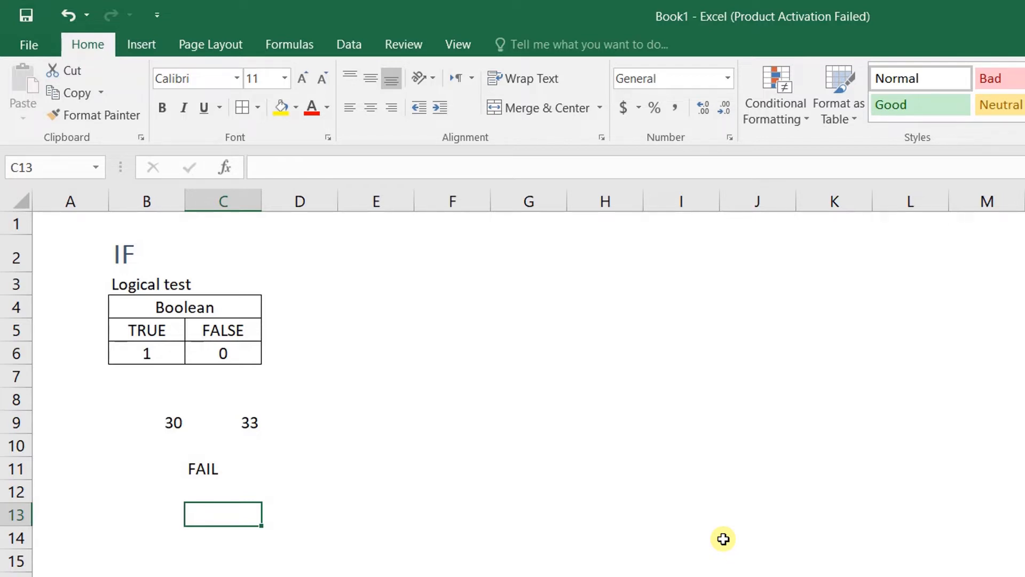
key("Up")
key("Up")
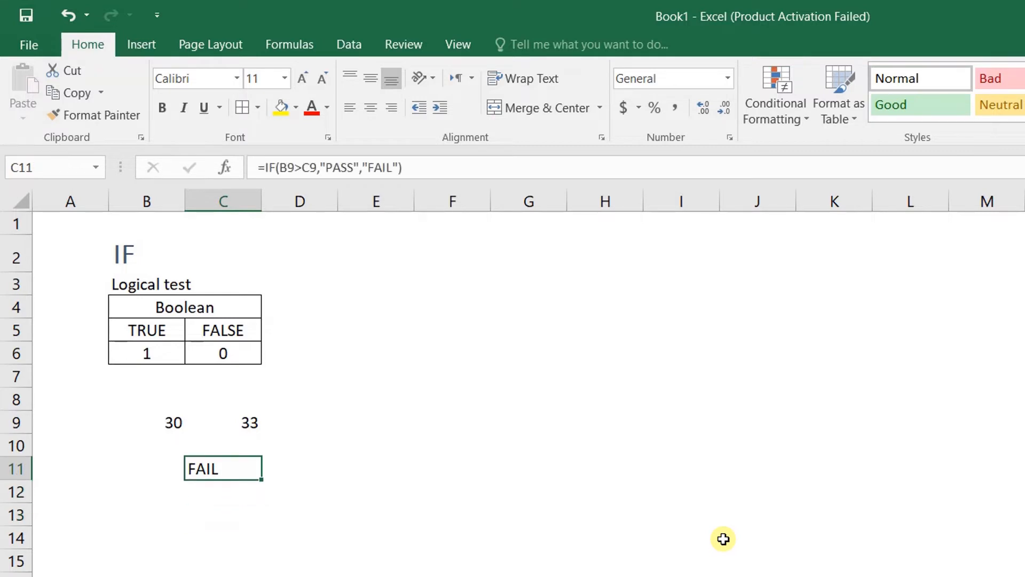